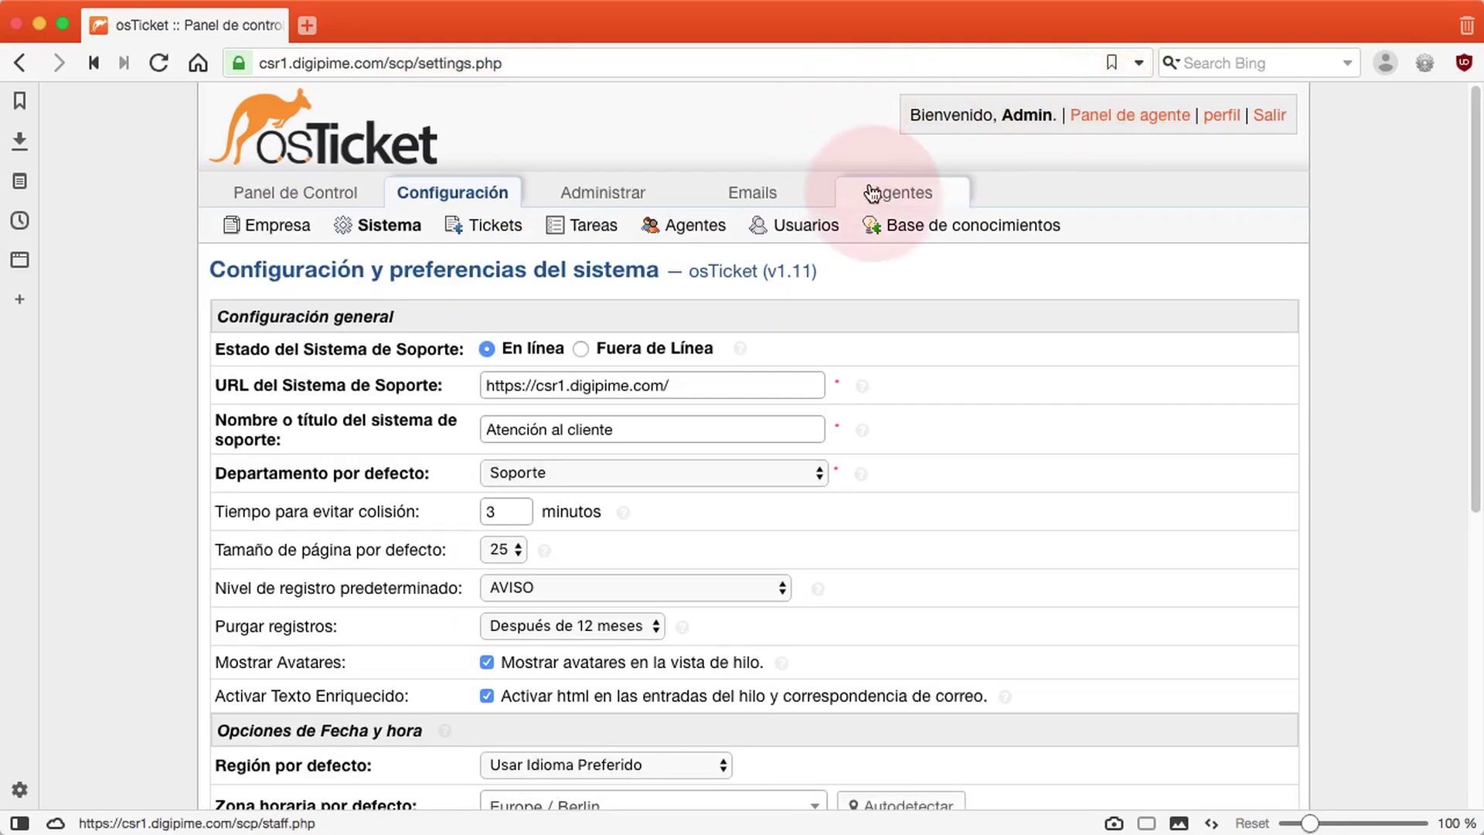
Start a new department under Departamento Principal and name it Marketing.
{"action": "mouse_move", "coordinate": [903, 200]}
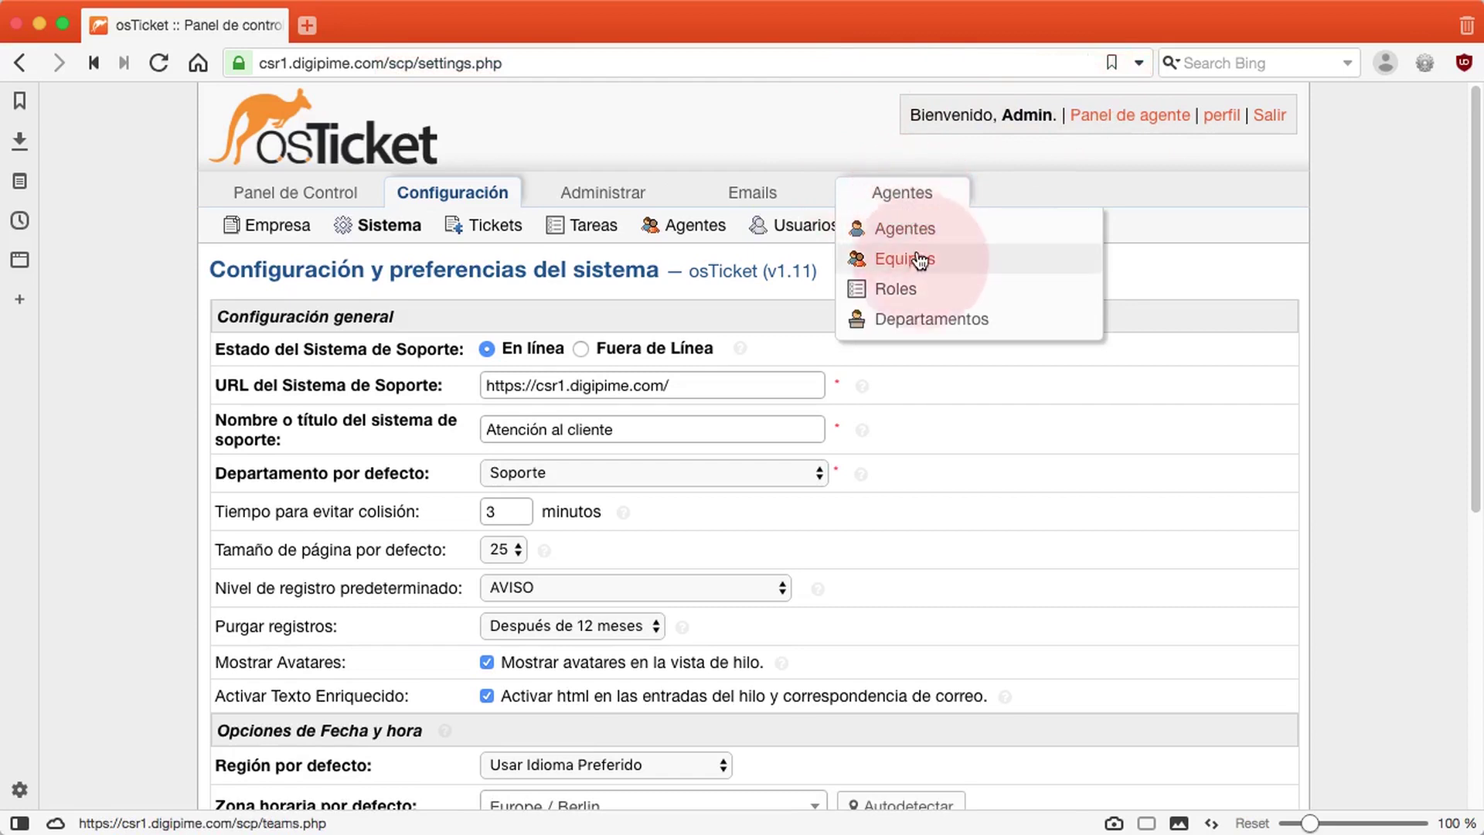
{"action": "left_click", "coordinate": [928, 320]}
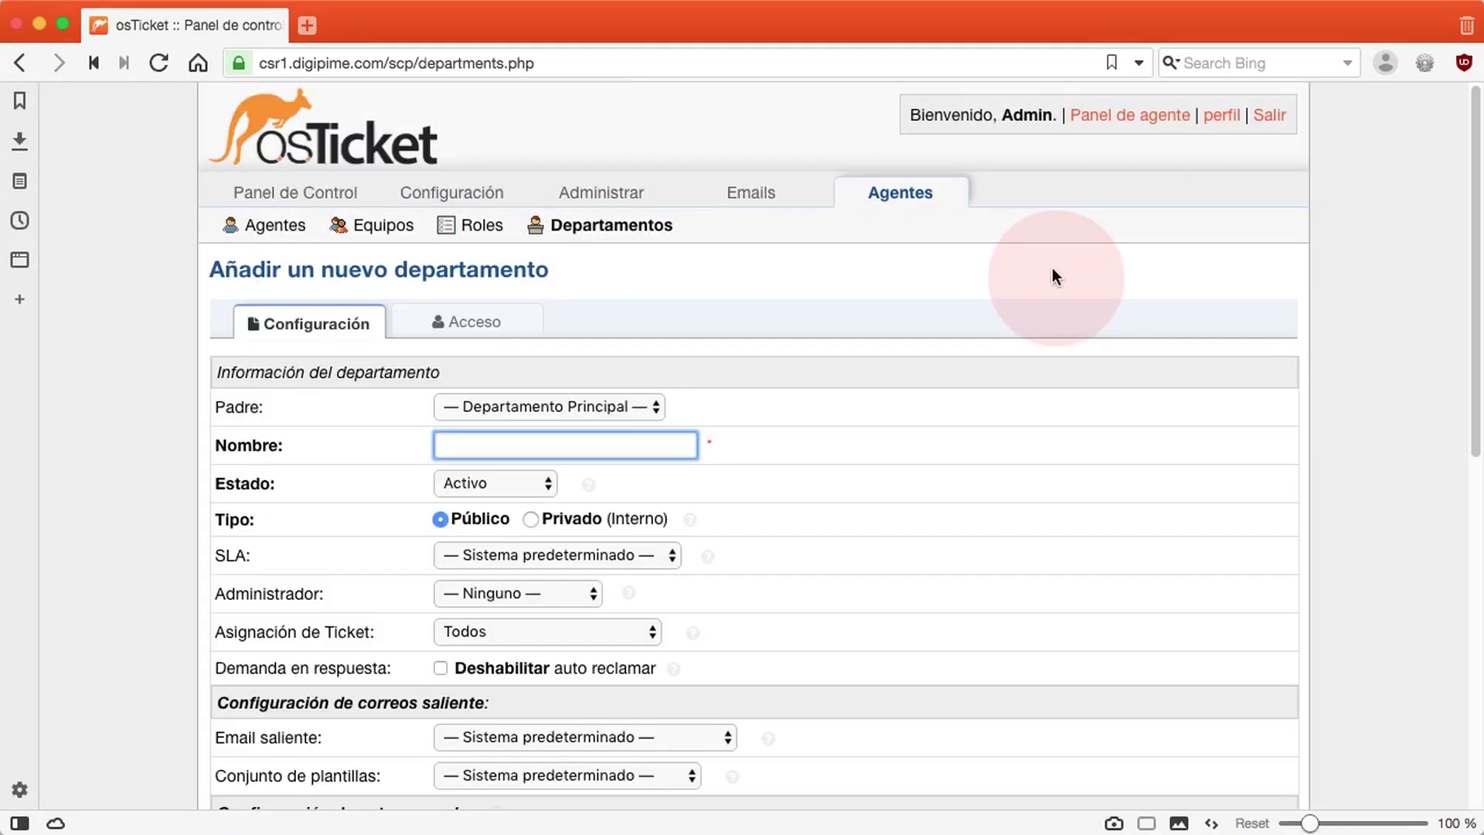
{"action": "left_click", "coordinate": [635, 408]}
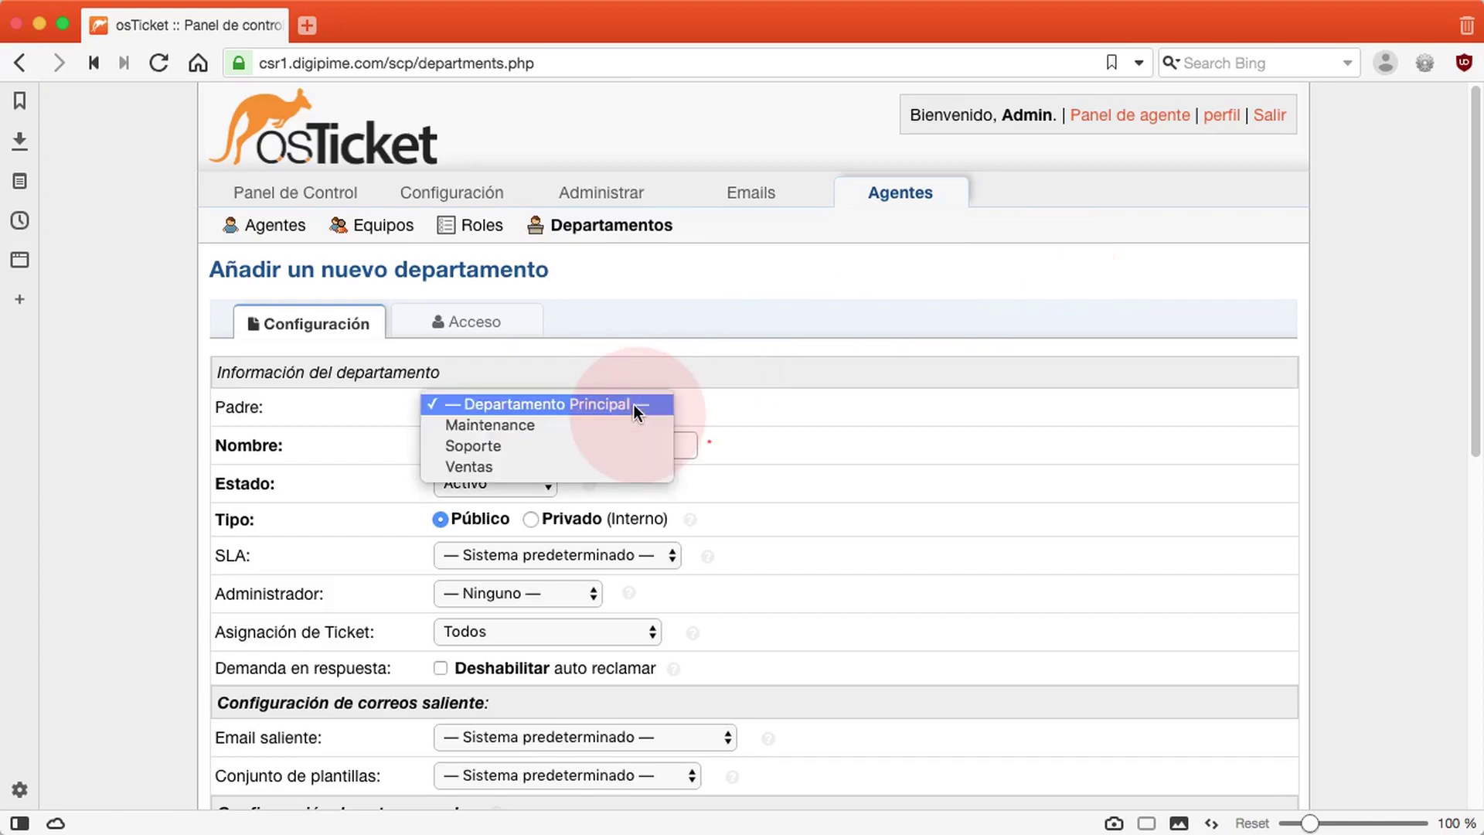
{"action": "left_click", "coordinate": [634, 404]}
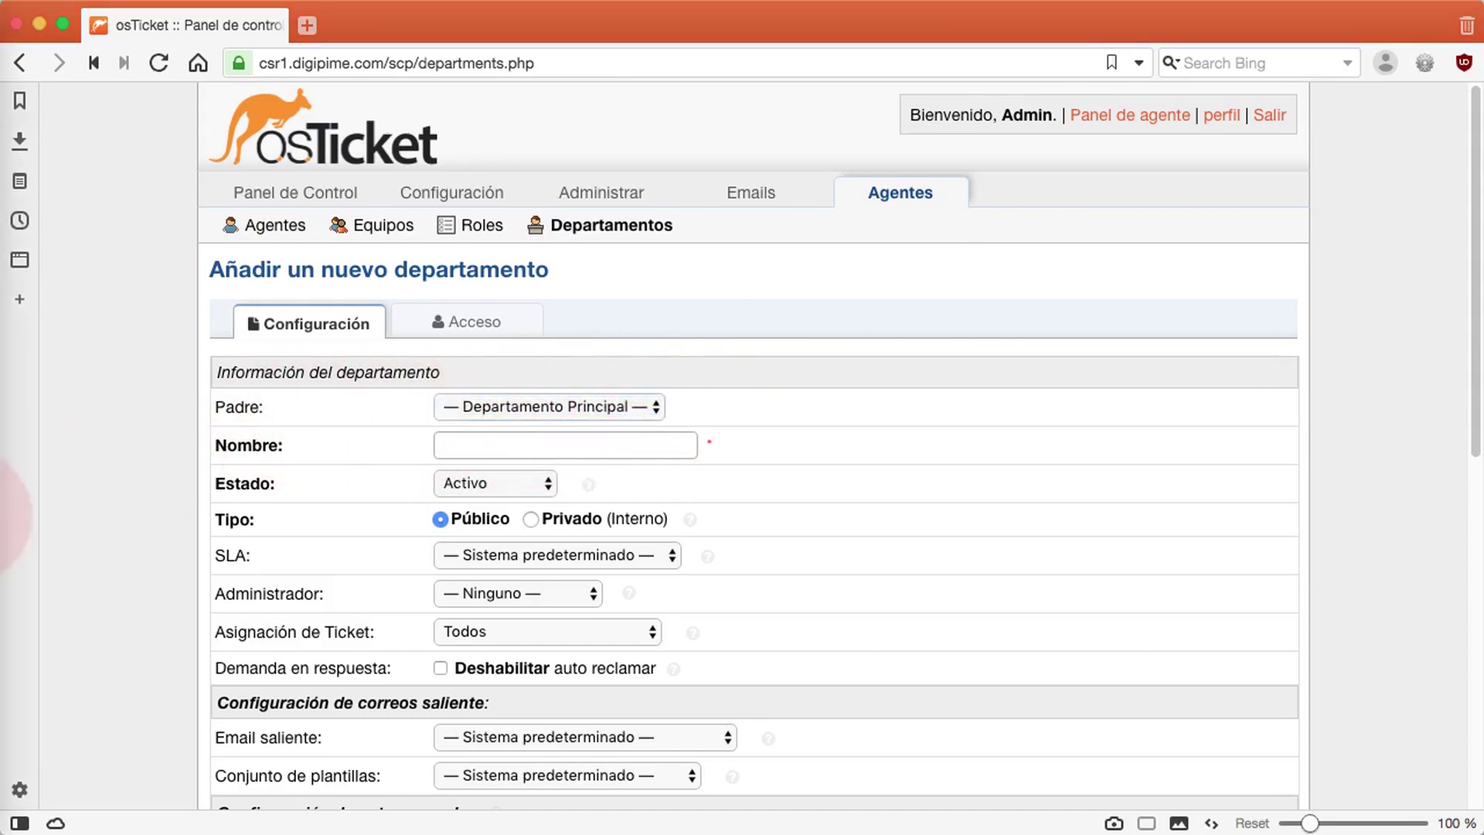
{"action": "left_click", "coordinate": [485, 442]}
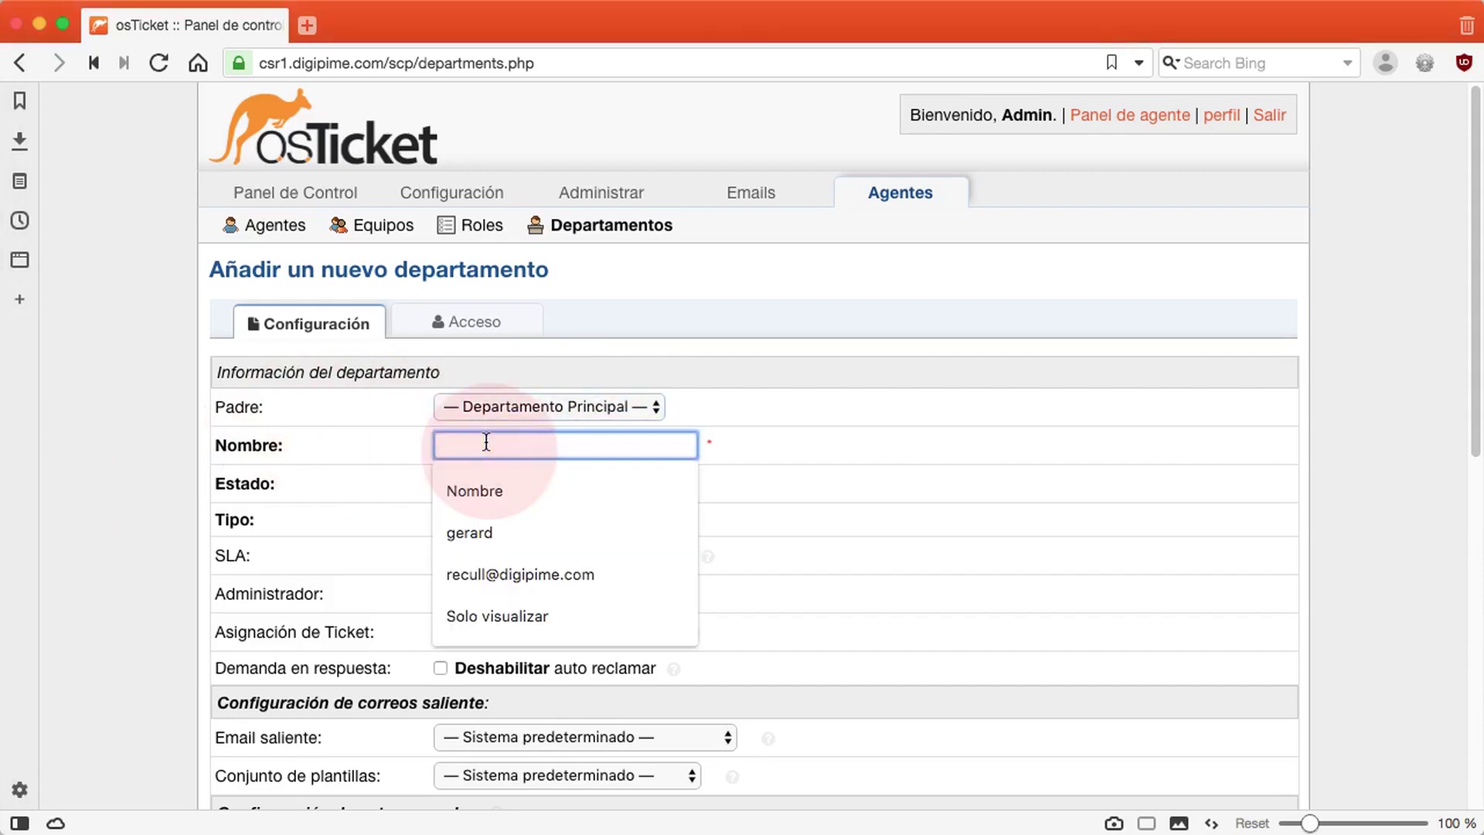
{"action": "type", "text": "Marketing"}
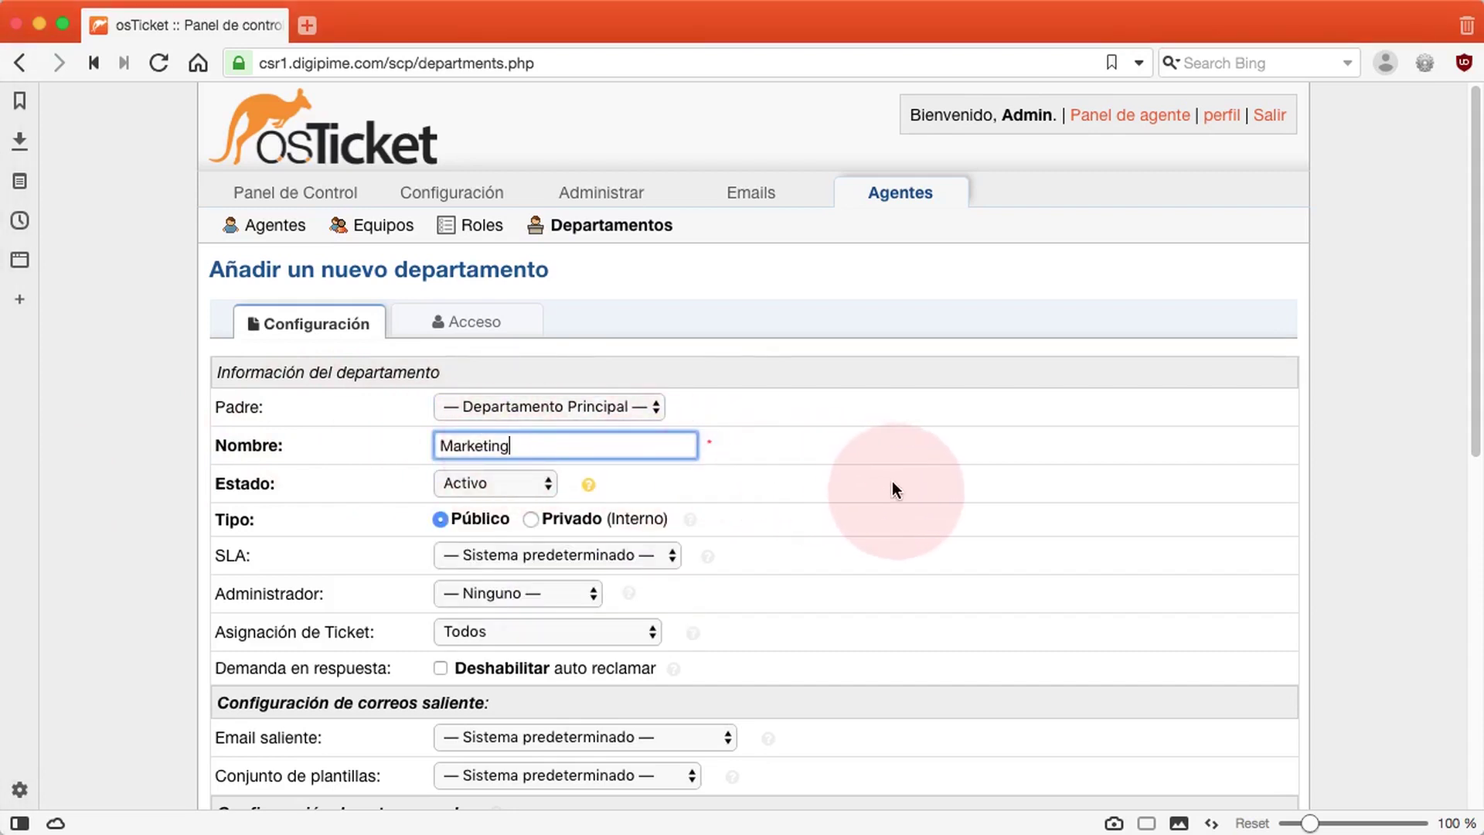
Set the department's status to Activo and its SLA to Default SLA (48 horas - Activo).
{"action": "scroll", "coordinate": [916, 514], "scroll_direction": "down", "scroll_amount": 2}
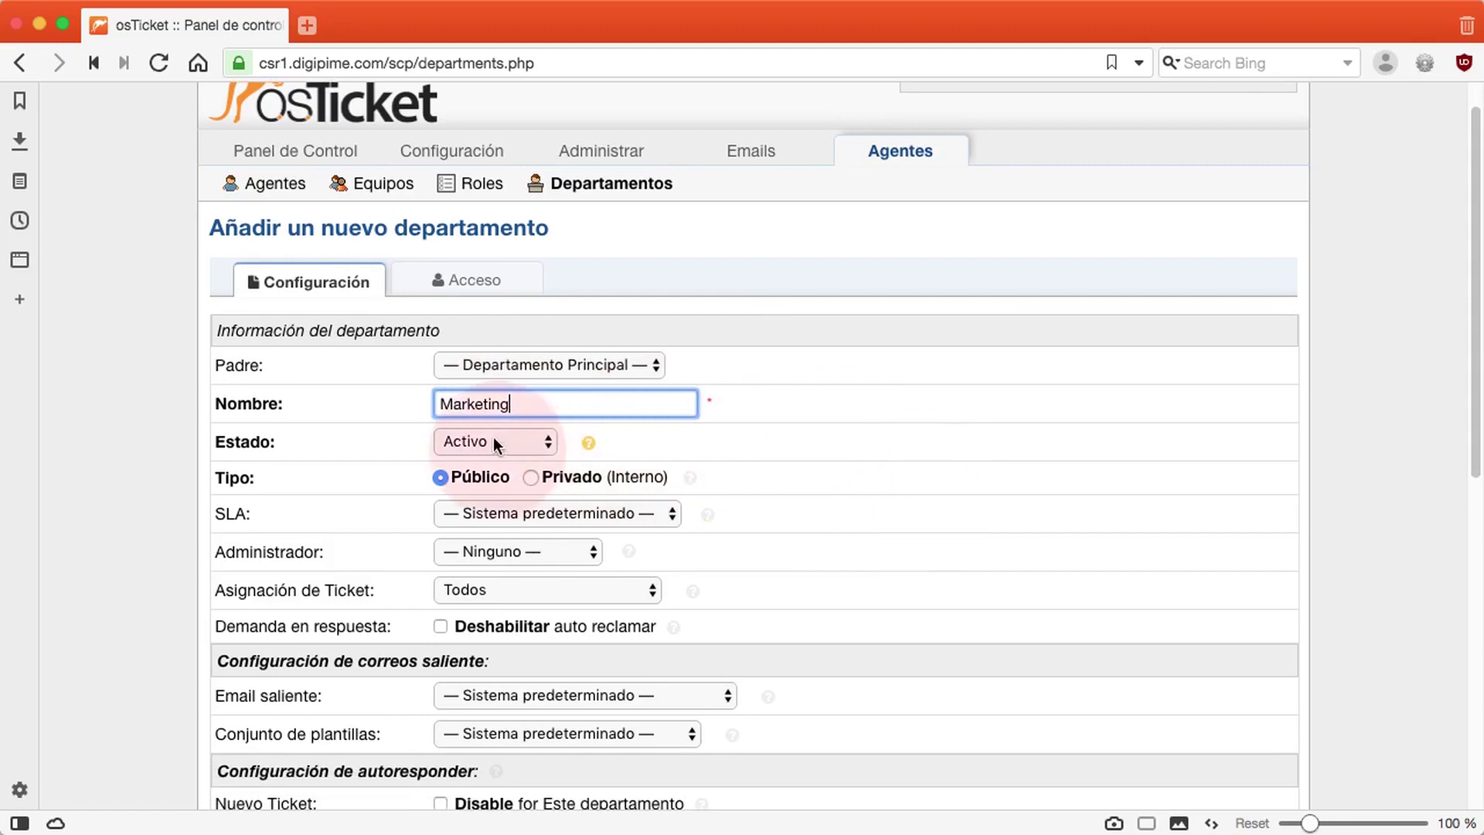
{"action": "left_click", "coordinate": [495, 437]}
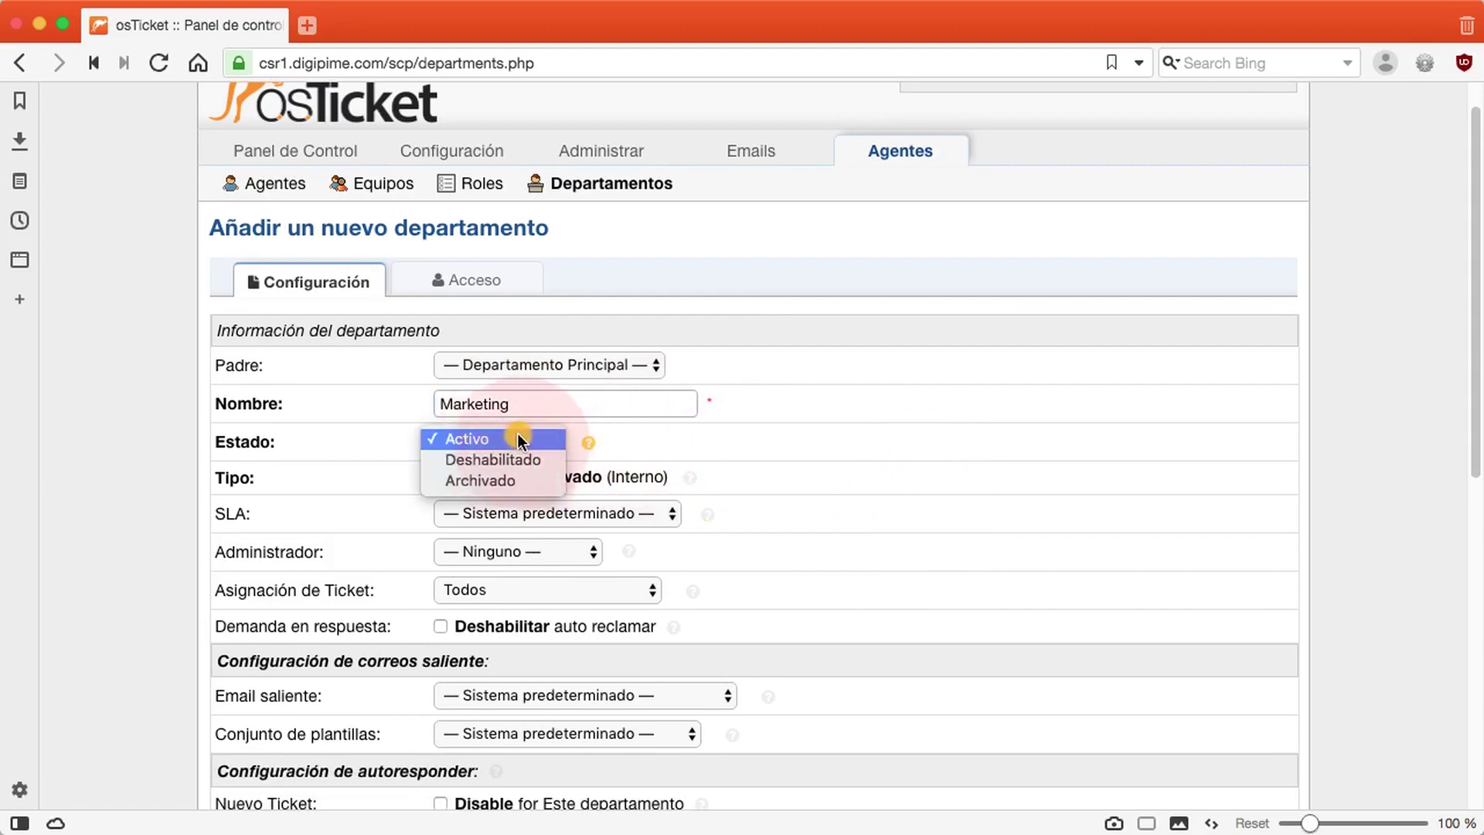
{"action": "left_click", "coordinate": [475, 436]}
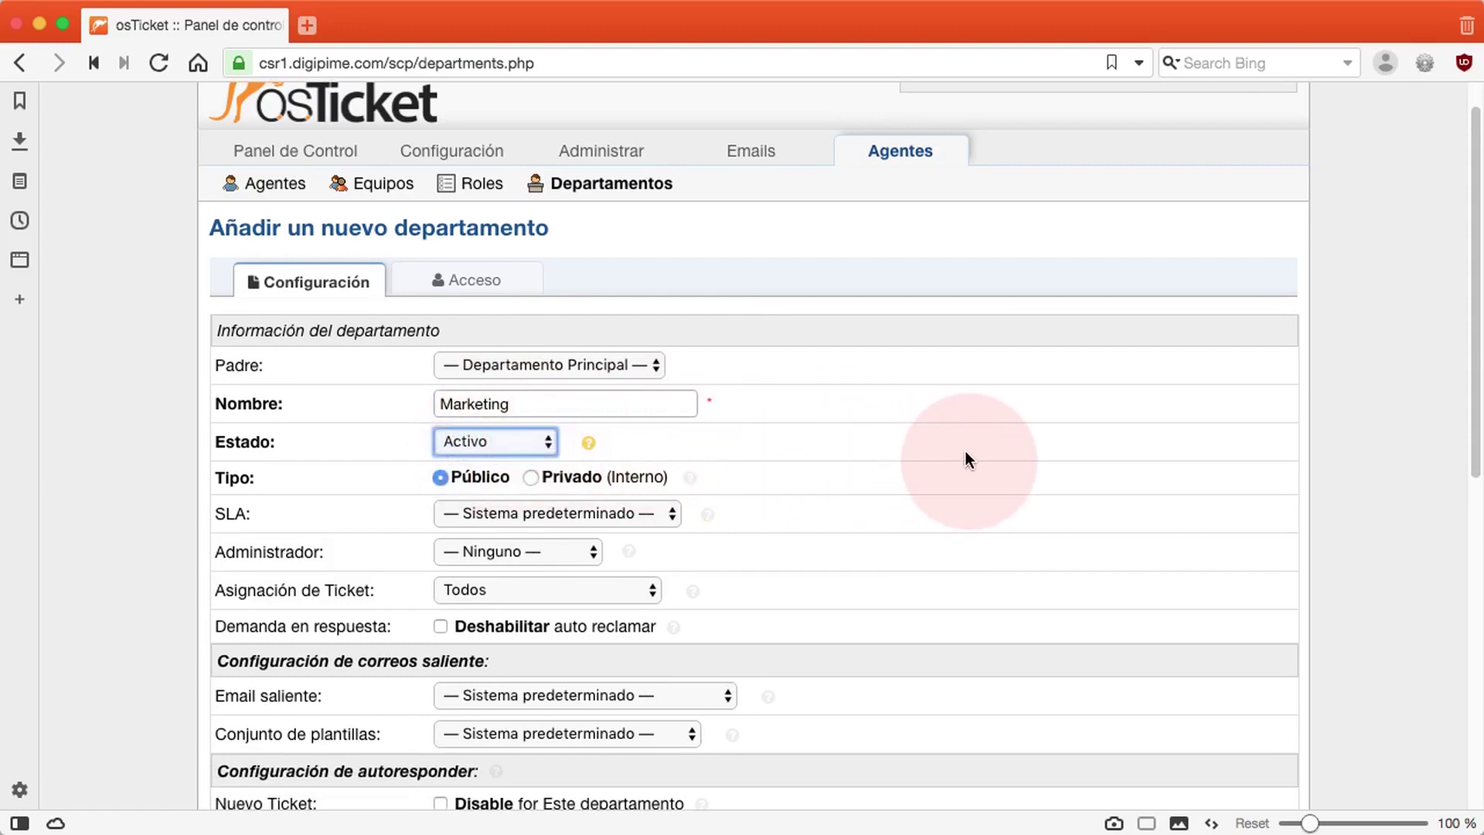
{"action": "scroll", "coordinate": [966, 454], "scroll_direction": "down", "scroll_amount": 1}
{"action": "scroll", "coordinate": [965, 454], "scroll_direction": "down", "scroll_amount": 3}
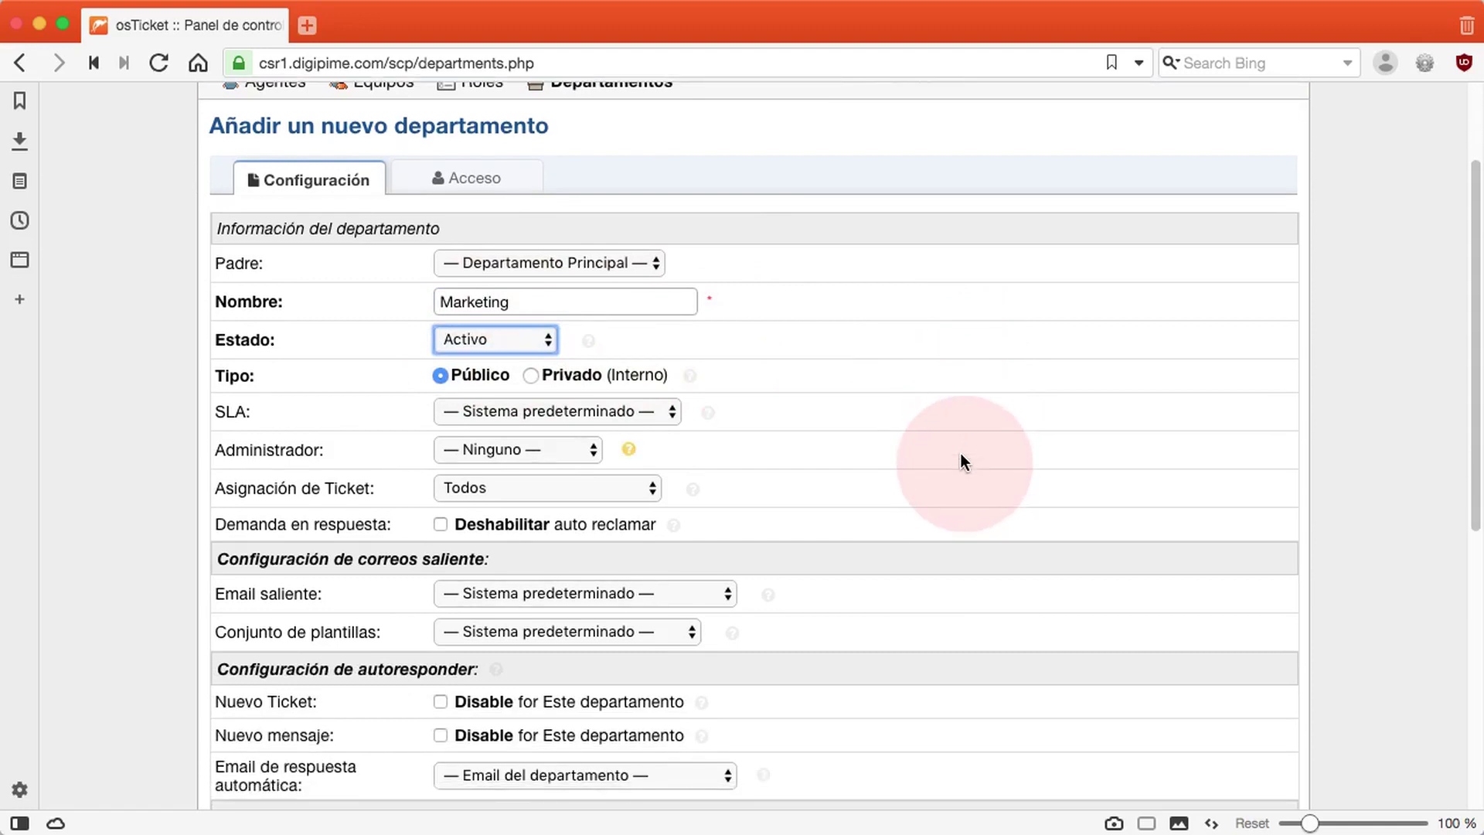
{"action": "left_click", "coordinate": [610, 410]}
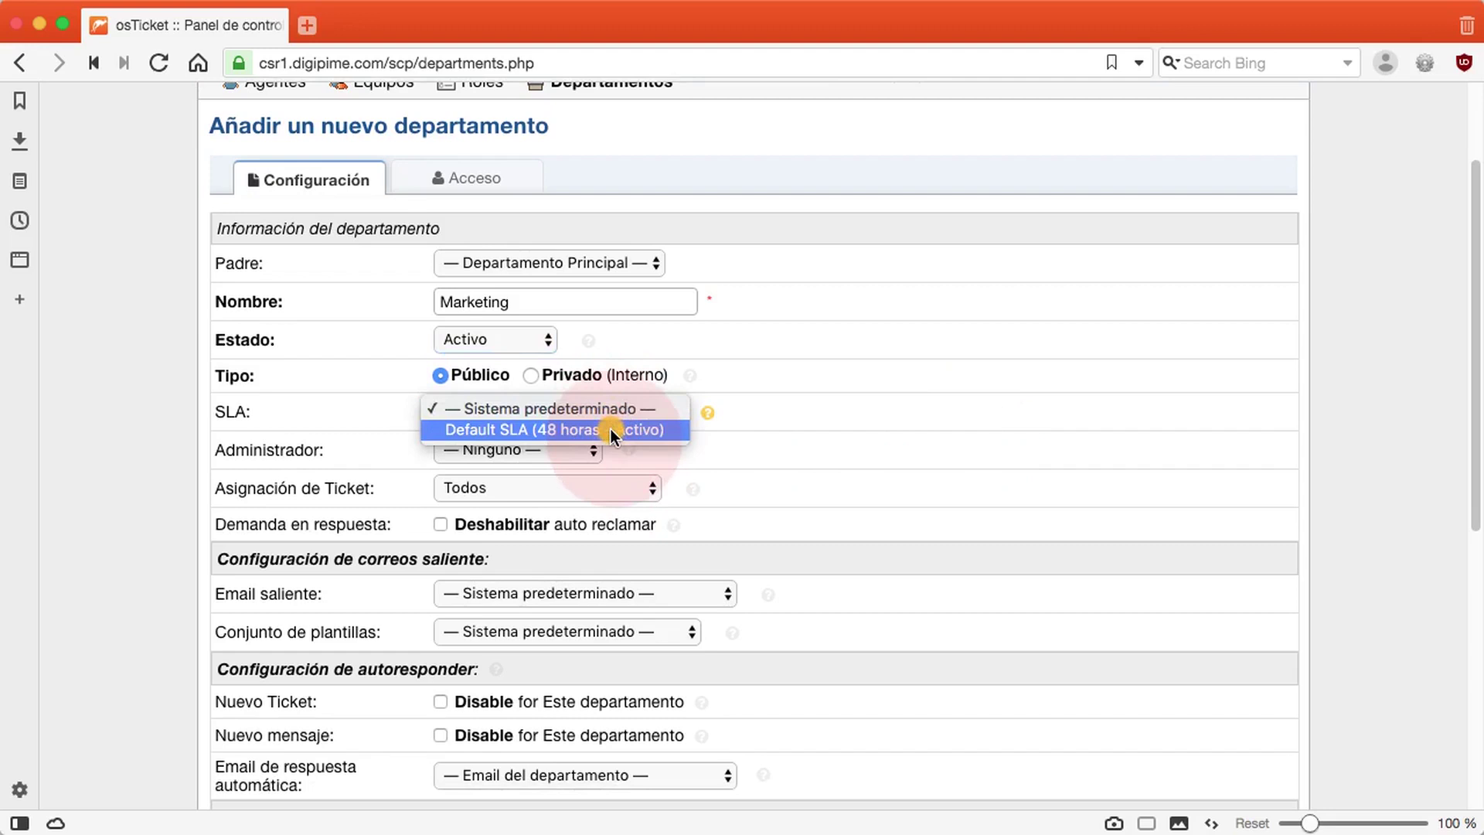
{"action": "left_click", "coordinate": [609, 427]}
Assign the second listed agent as the department's administrator and check the ticket assignment options.
{"action": "scroll", "coordinate": [863, 476], "scroll_direction": "down", "scroll_amount": 3}
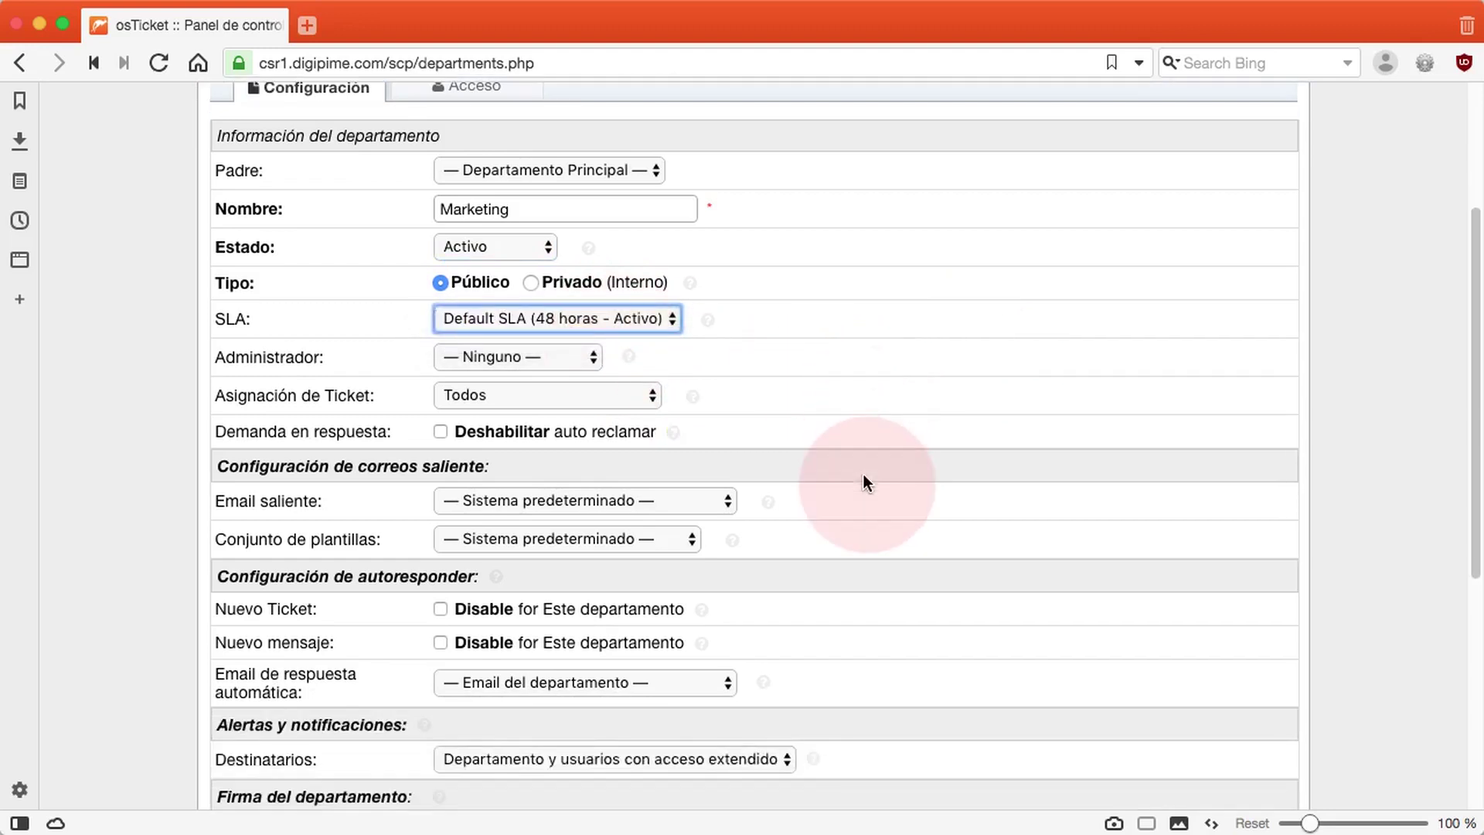
{"action": "left_click", "coordinate": [561, 354]}
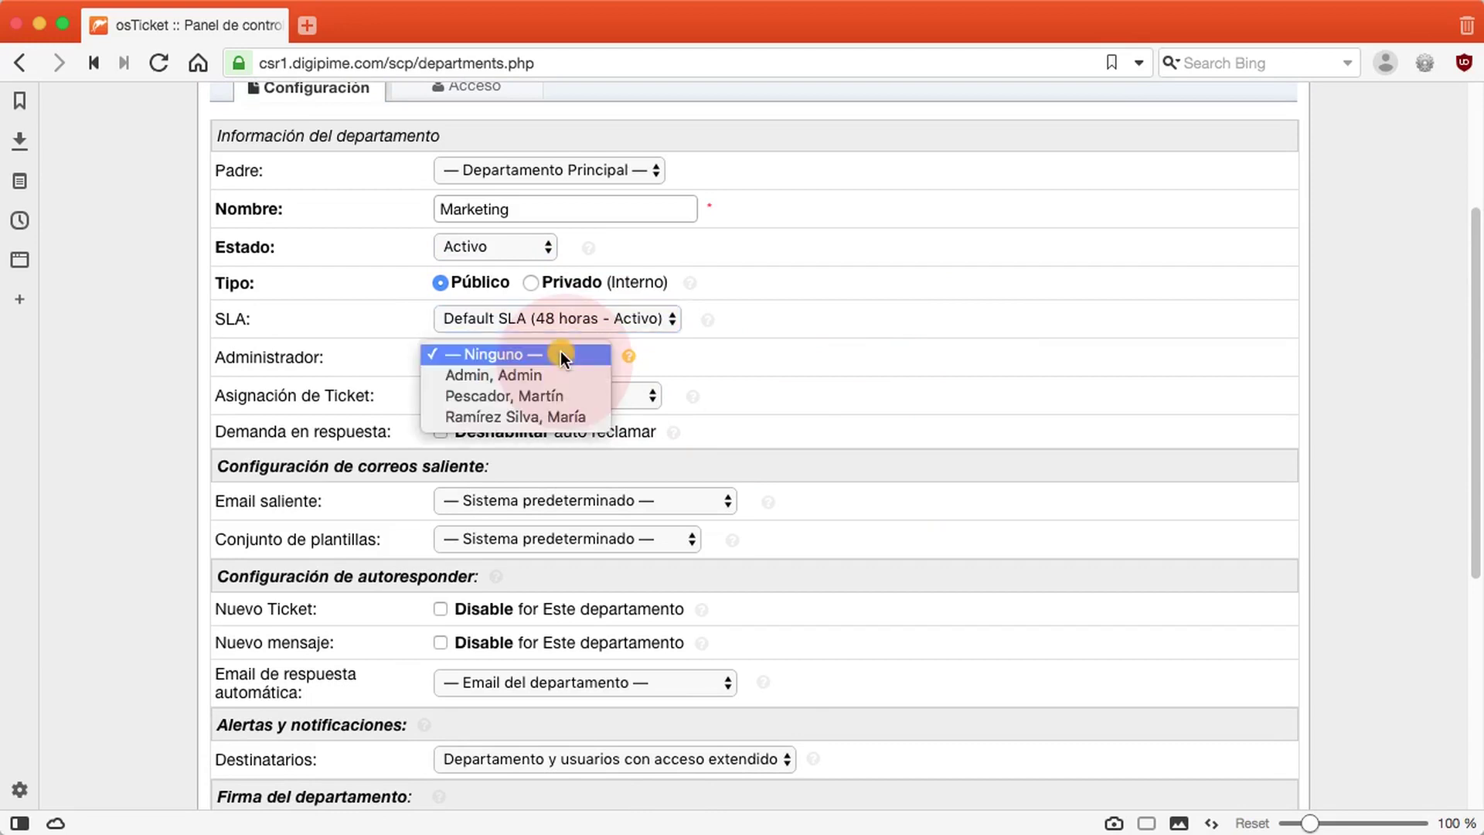
{"action": "left_click", "coordinate": [565, 396]}
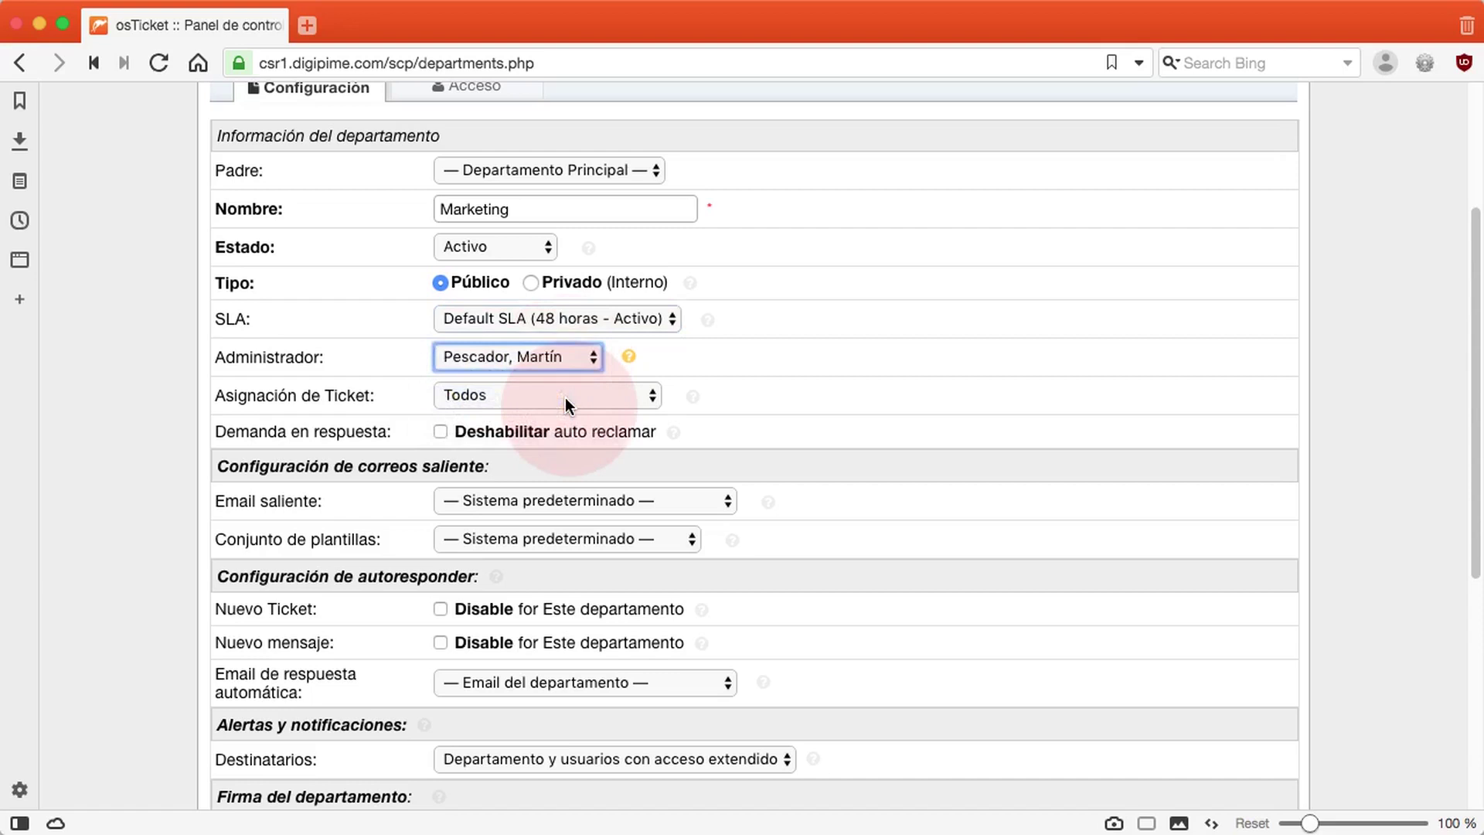
{"action": "left_click", "coordinate": [574, 394]}
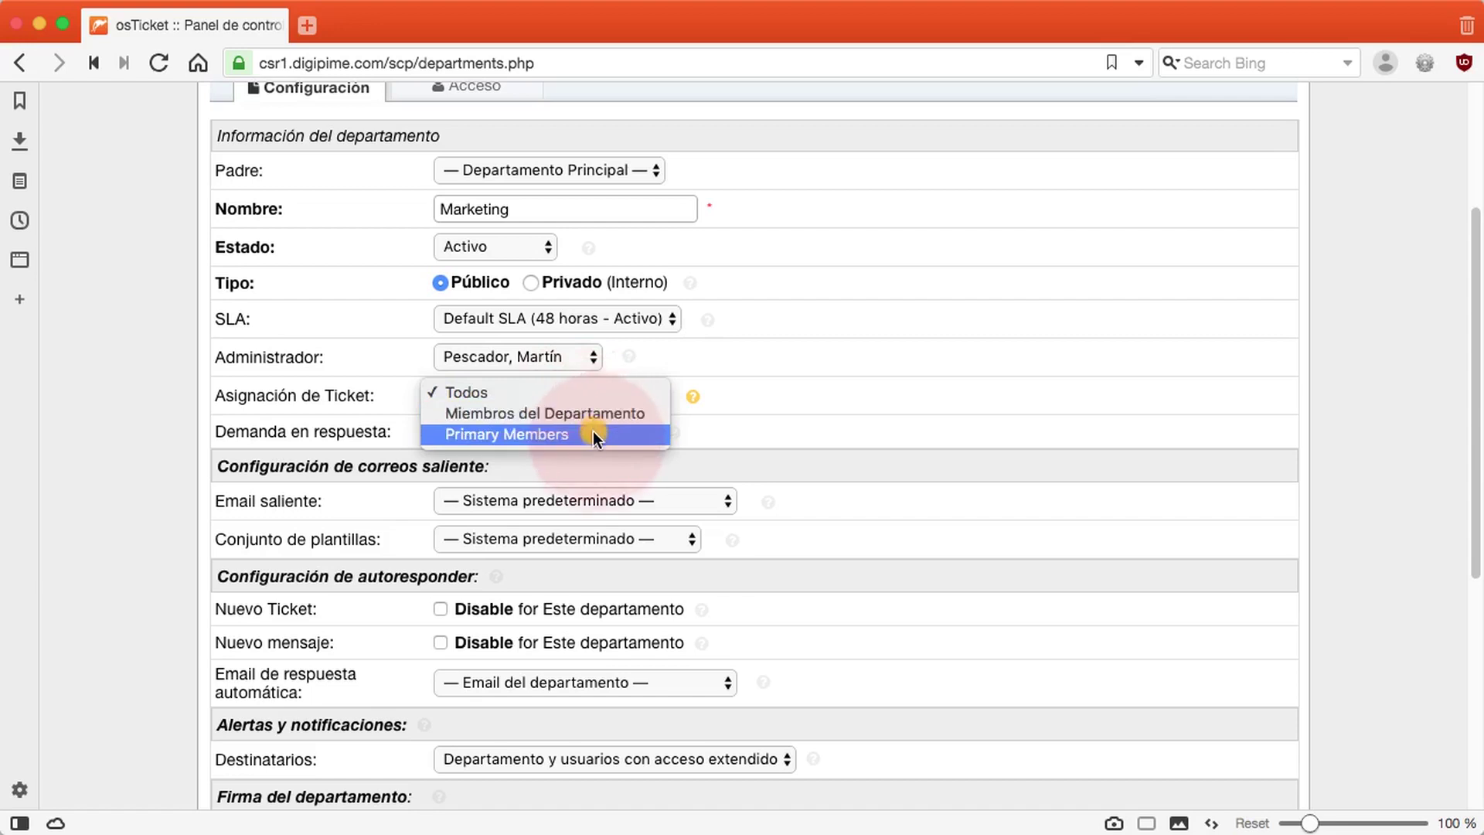
{"action": "left_click", "coordinate": [945, 326]}
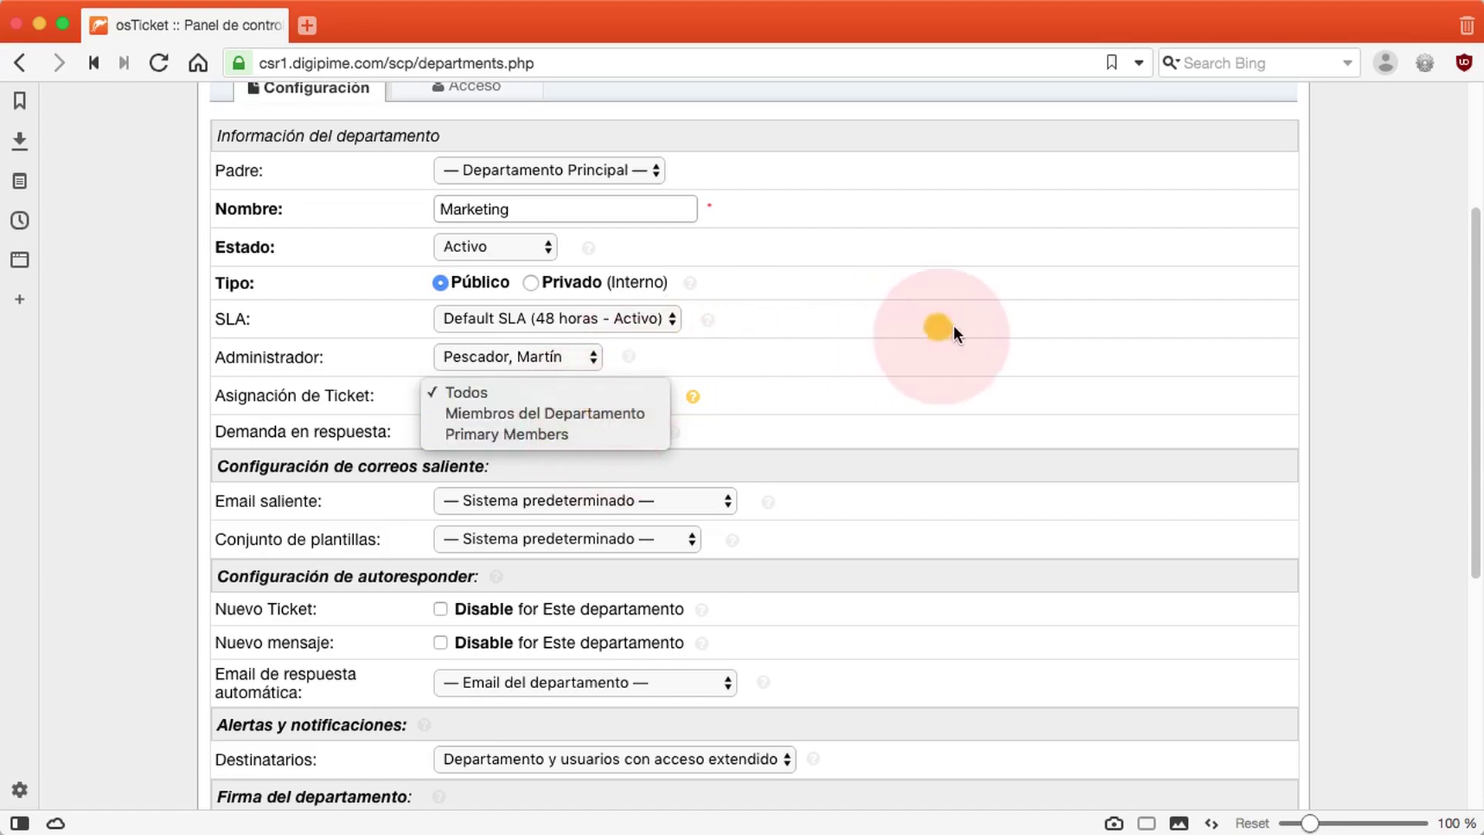
Set the department's outgoing email to the Support address.
{"action": "scroll", "coordinate": [1025, 441], "scroll_direction": "down", "scroll_amount": 3}
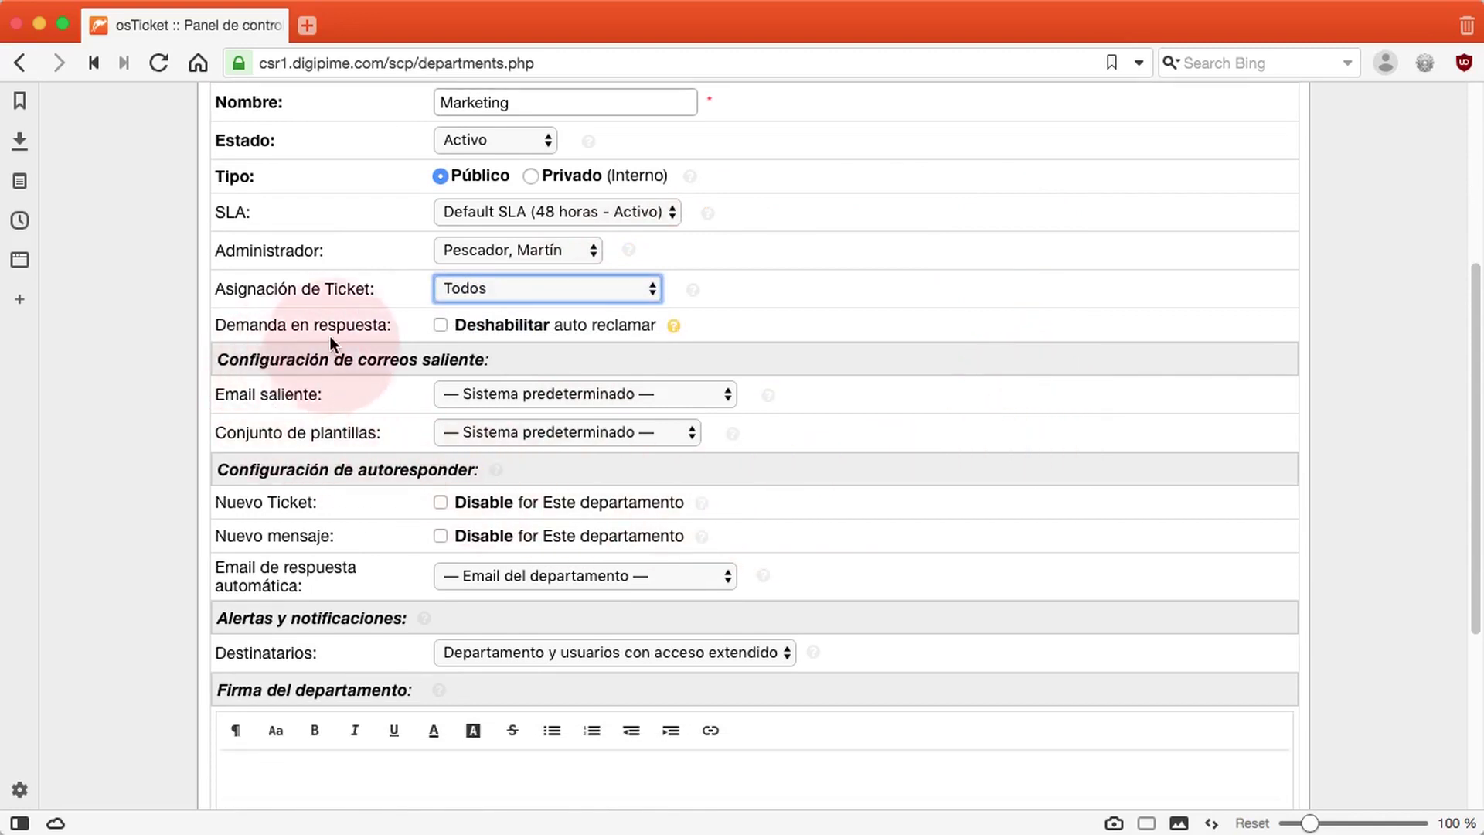
{"action": "left_click", "coordinate": [439, 325]}
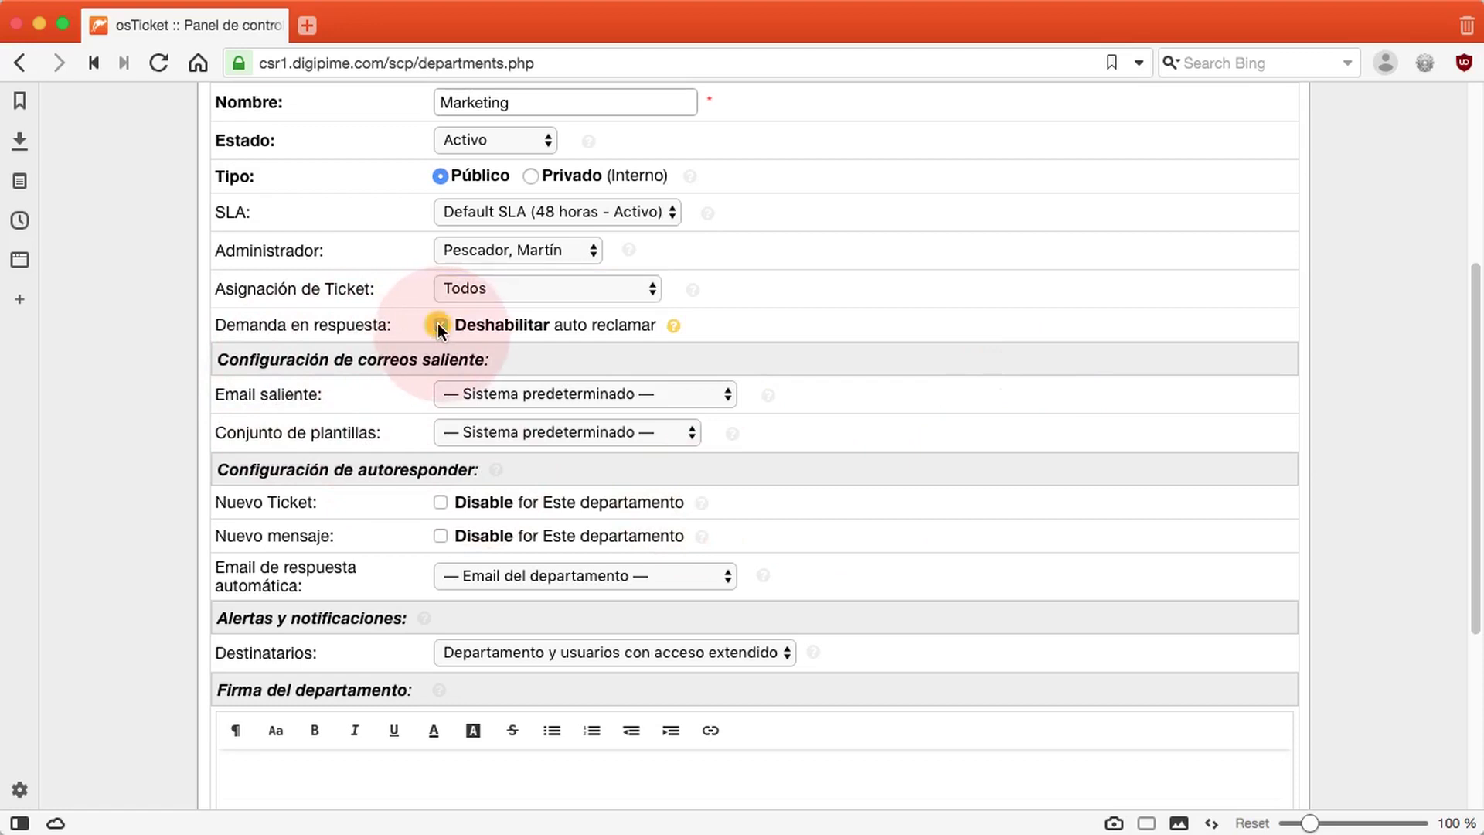
{"action": "left_click", "coordinate": [436, 324]}
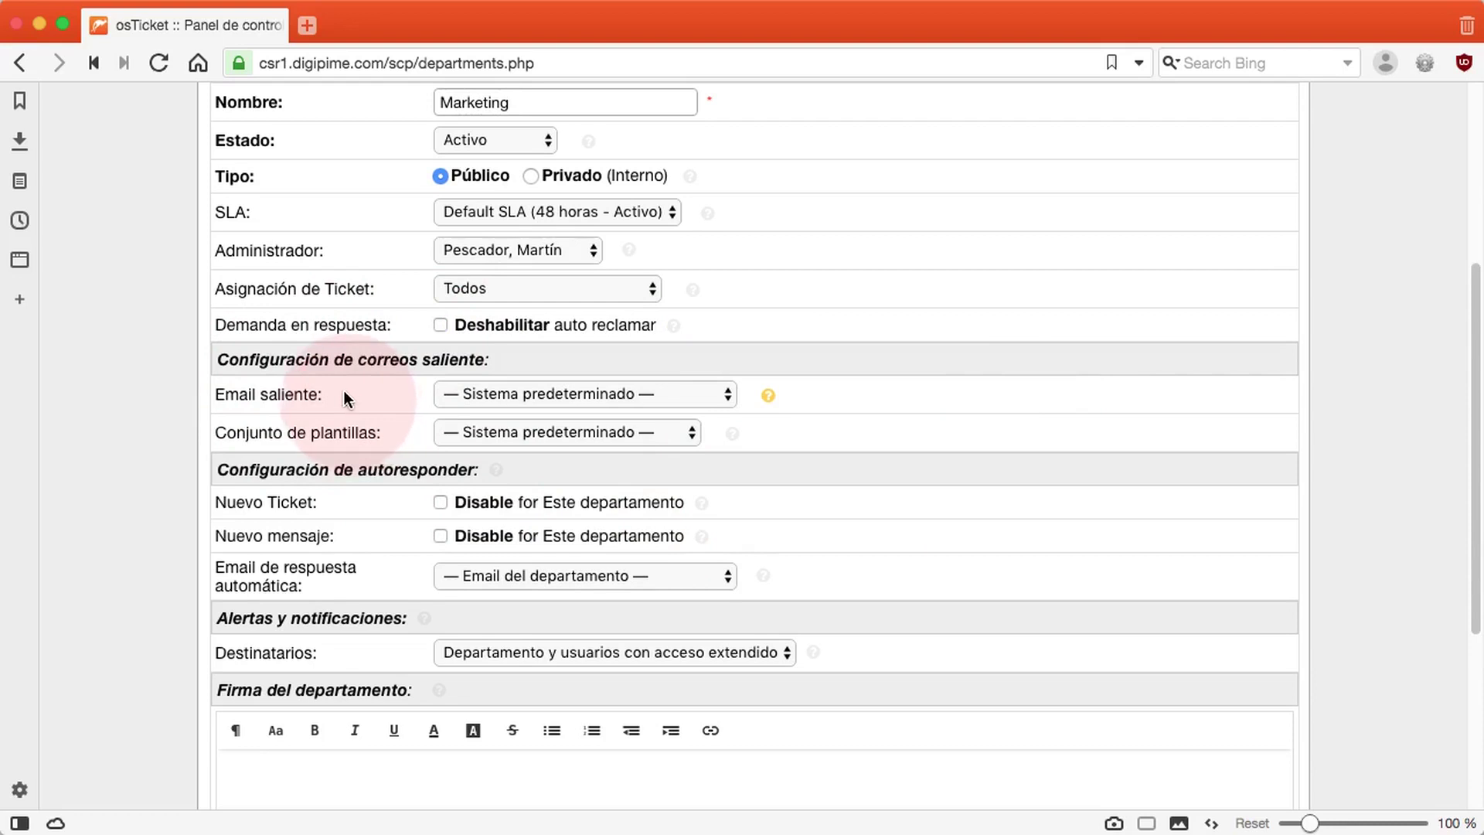
{"action": "left_click", "coordinate": [665, 396]}
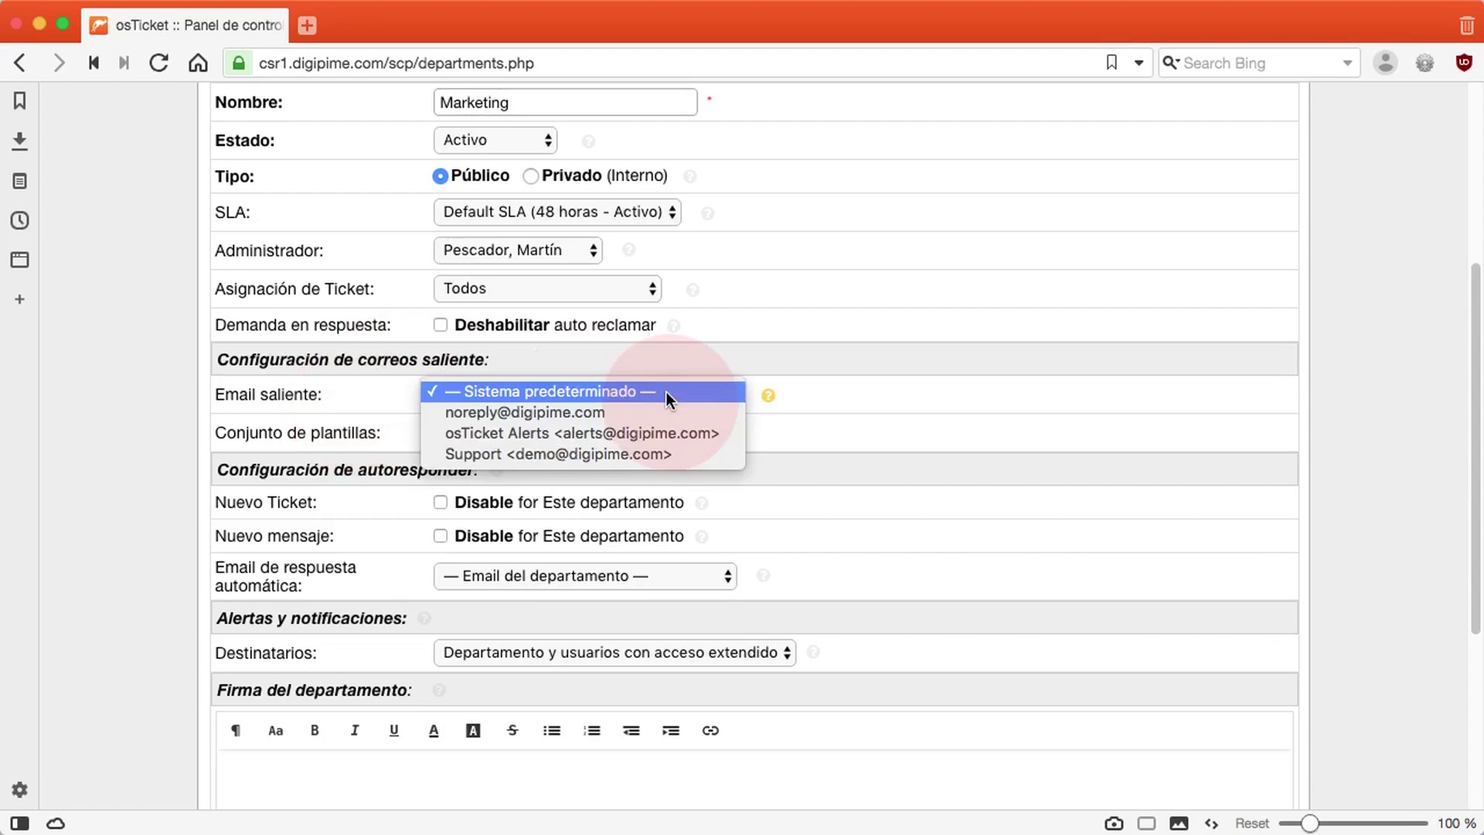
{"action": "left_click", "coordinate": [655, 453]}
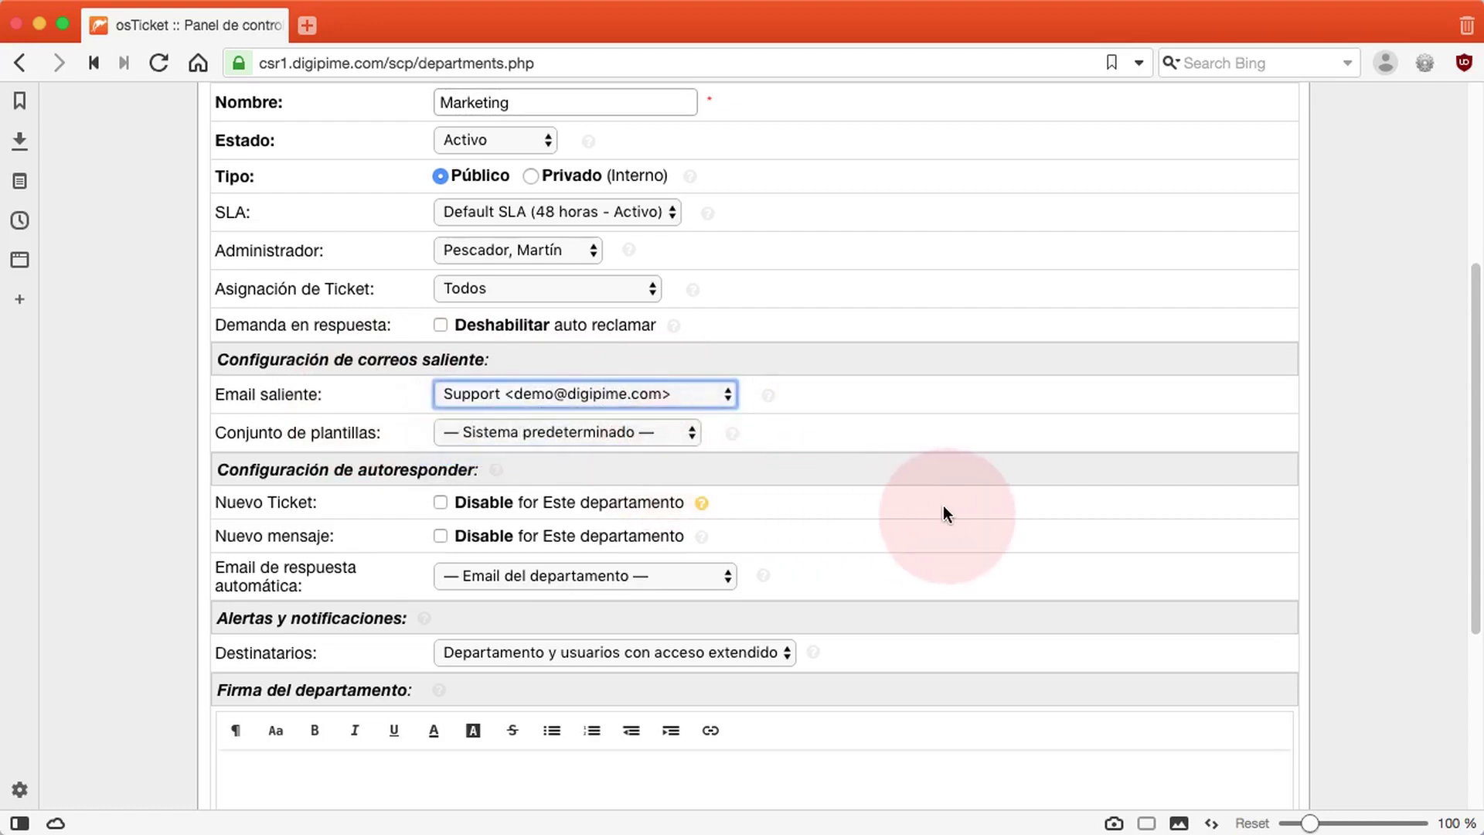
Disable the autoresponses for new tickets and new messages in this department.
{"action": "scroll", "coordinate": [952, 507], "scroll_direction": "down", "scroll_amount": 3}
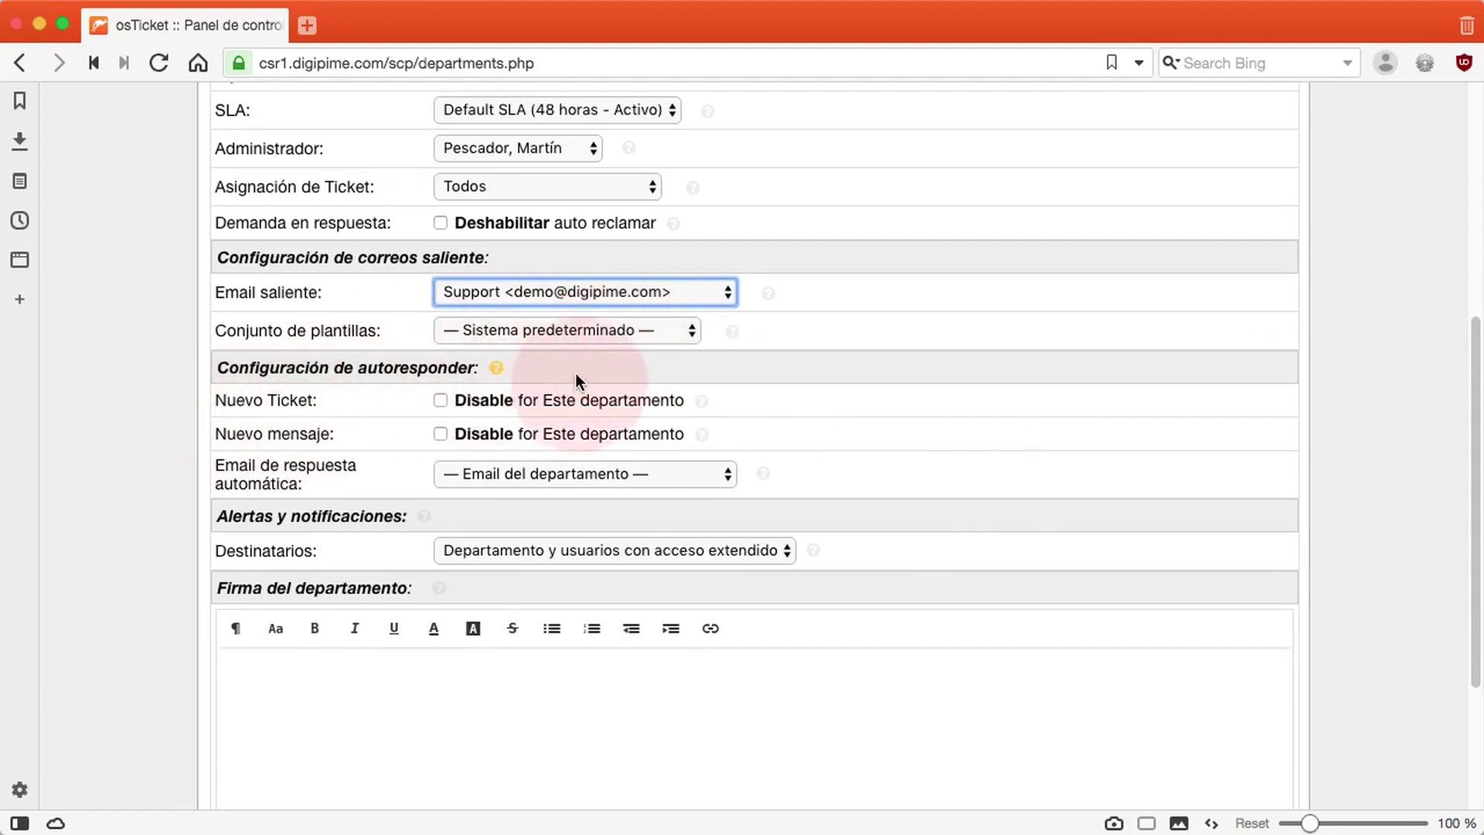
{"action": "left_click_drag", "start_coordinate": [484, 400], "coordinate": [496, 399]}
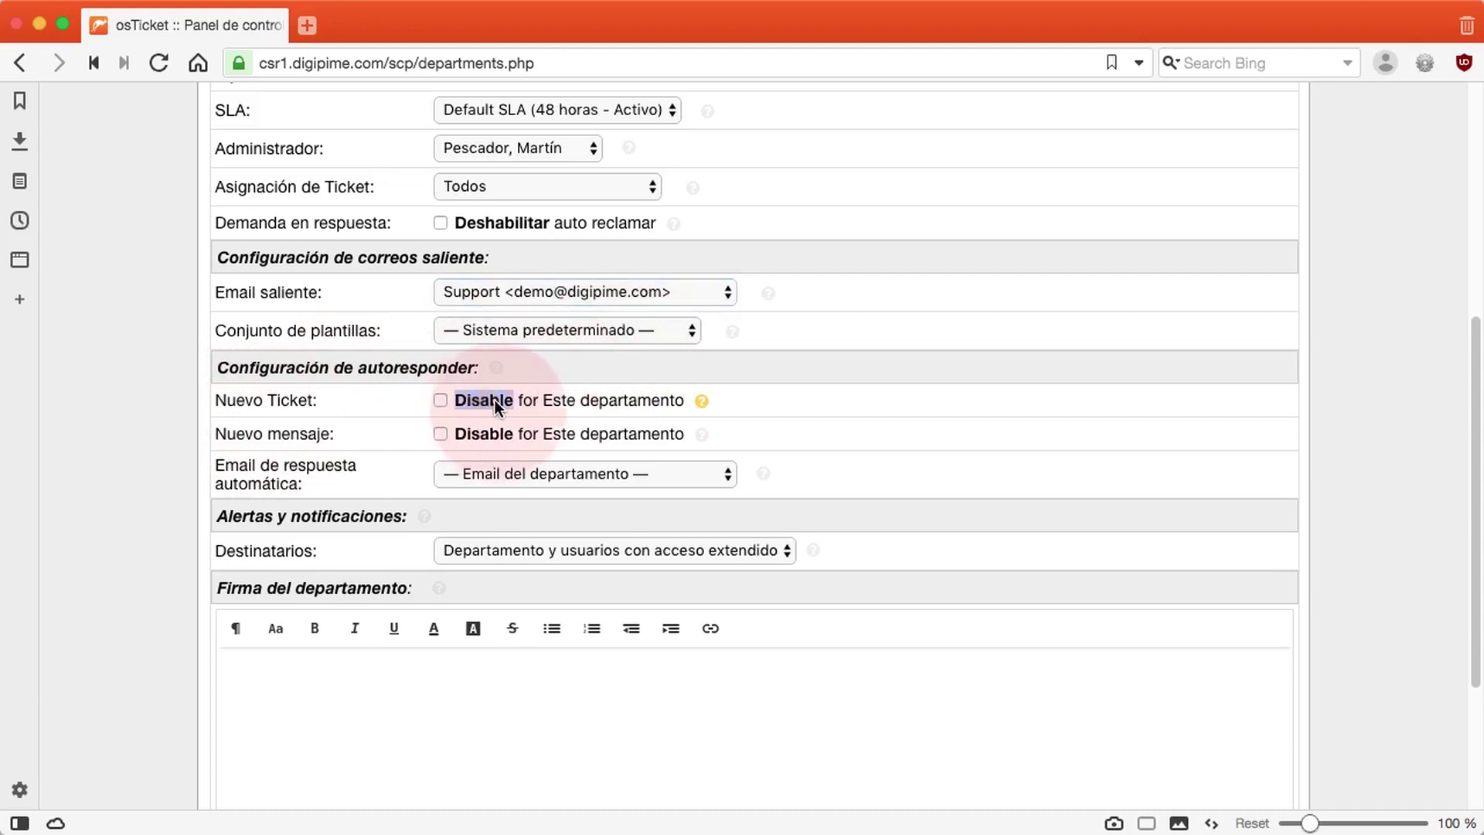
{"action": "left_click", "coordinate": [496, 400]}
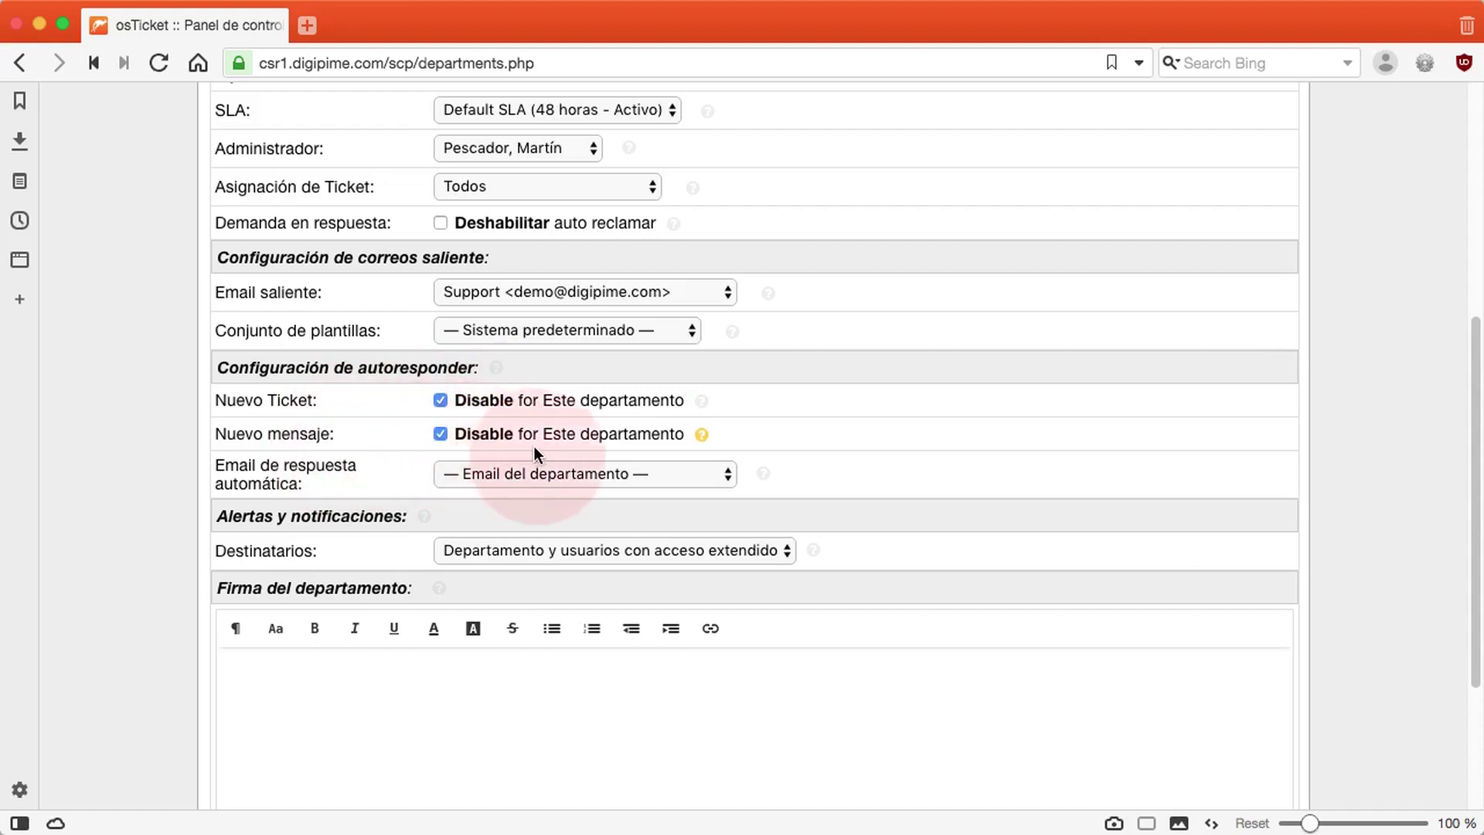
Check the options for the automatic reply email and for the recipients of alerts and notifications.
{"action": "left_click", "coordinate": [541, 473]}
{"action": "left_click", "coordinate": [541, 472]}
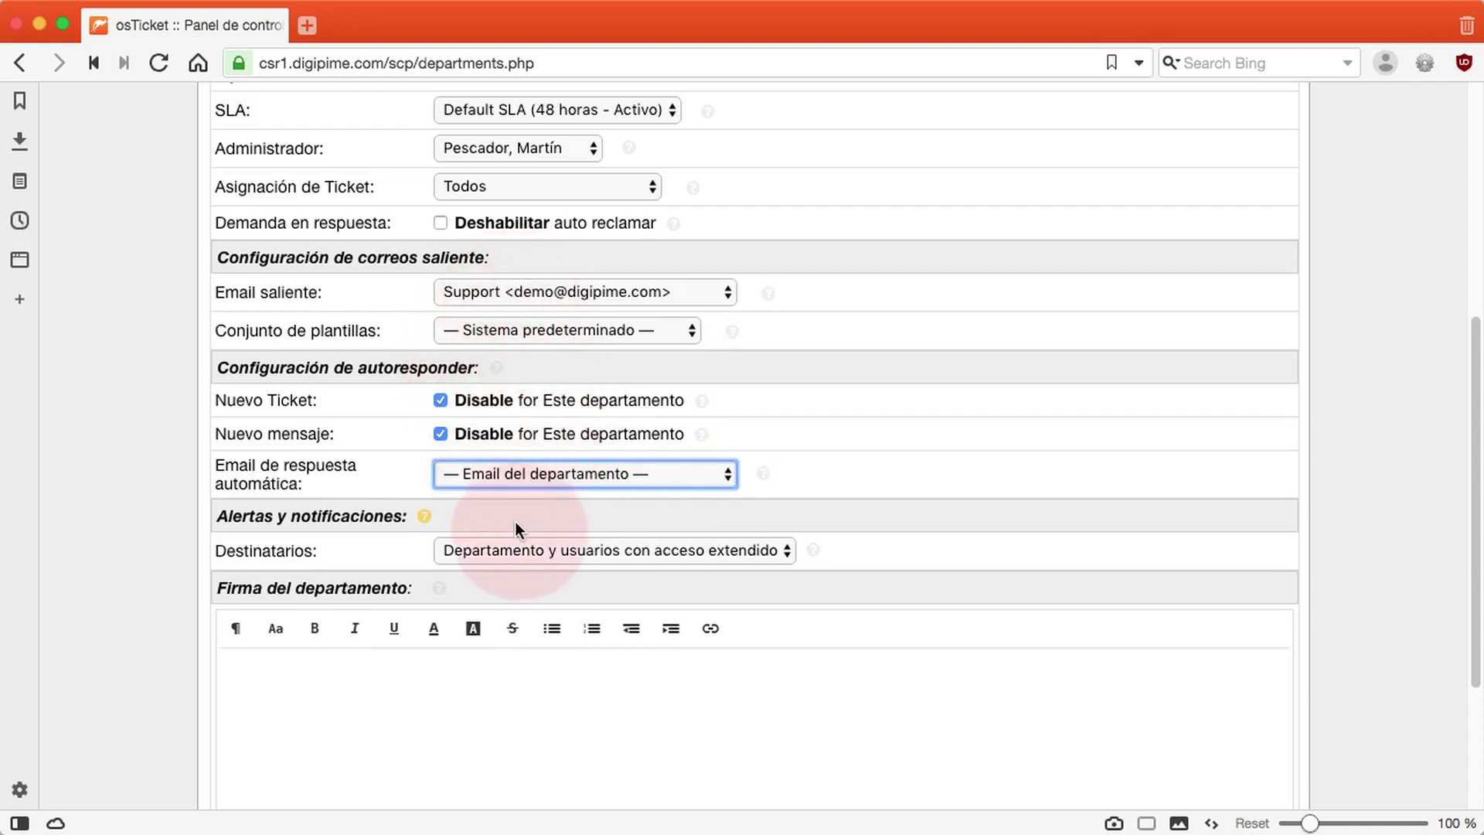
{"action": "left_click", "coordinate": [618, 550]}
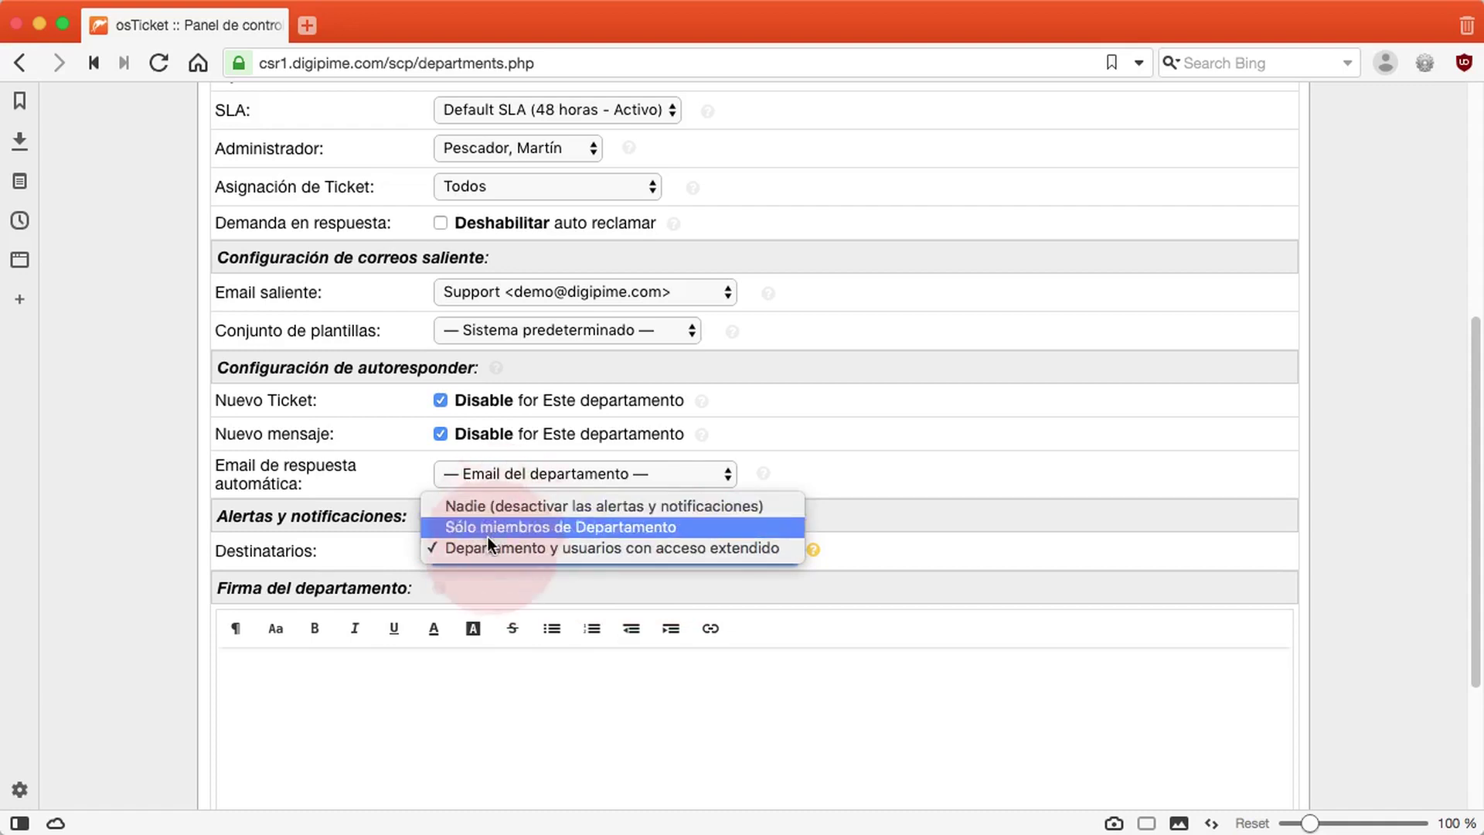
{"action": "left_click", "coordinate": [963, 554]}
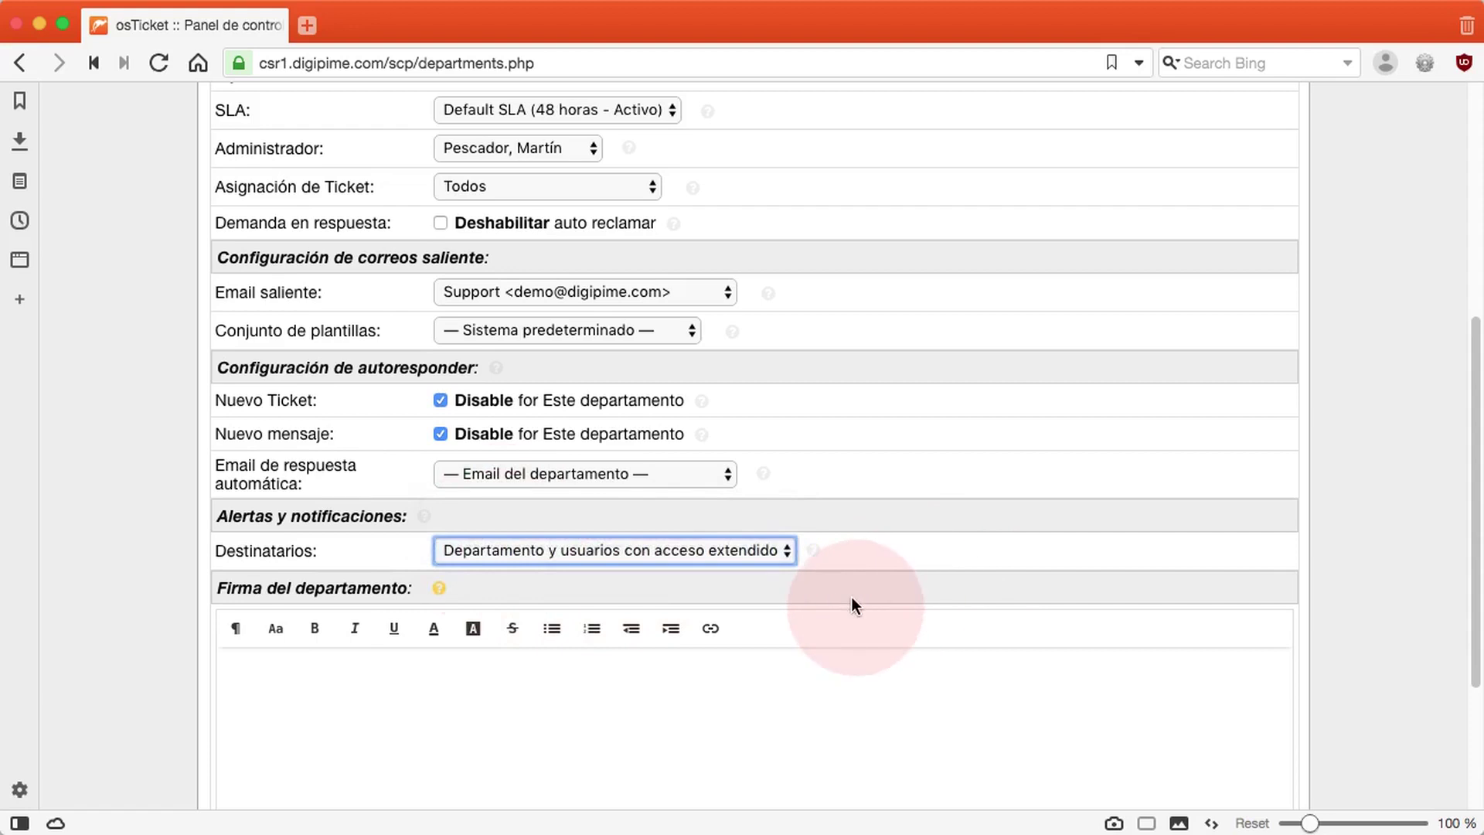
Add the two-line signature "Distribuciones Román & Co." and "Departamento de Marketing", and create the department.
{"action": "scroll", "coordinate": [851, 597], "scroll_direction": "down", "scroll_amount": 3}
{"action": "left_click", "coordinate": [420, 488]}
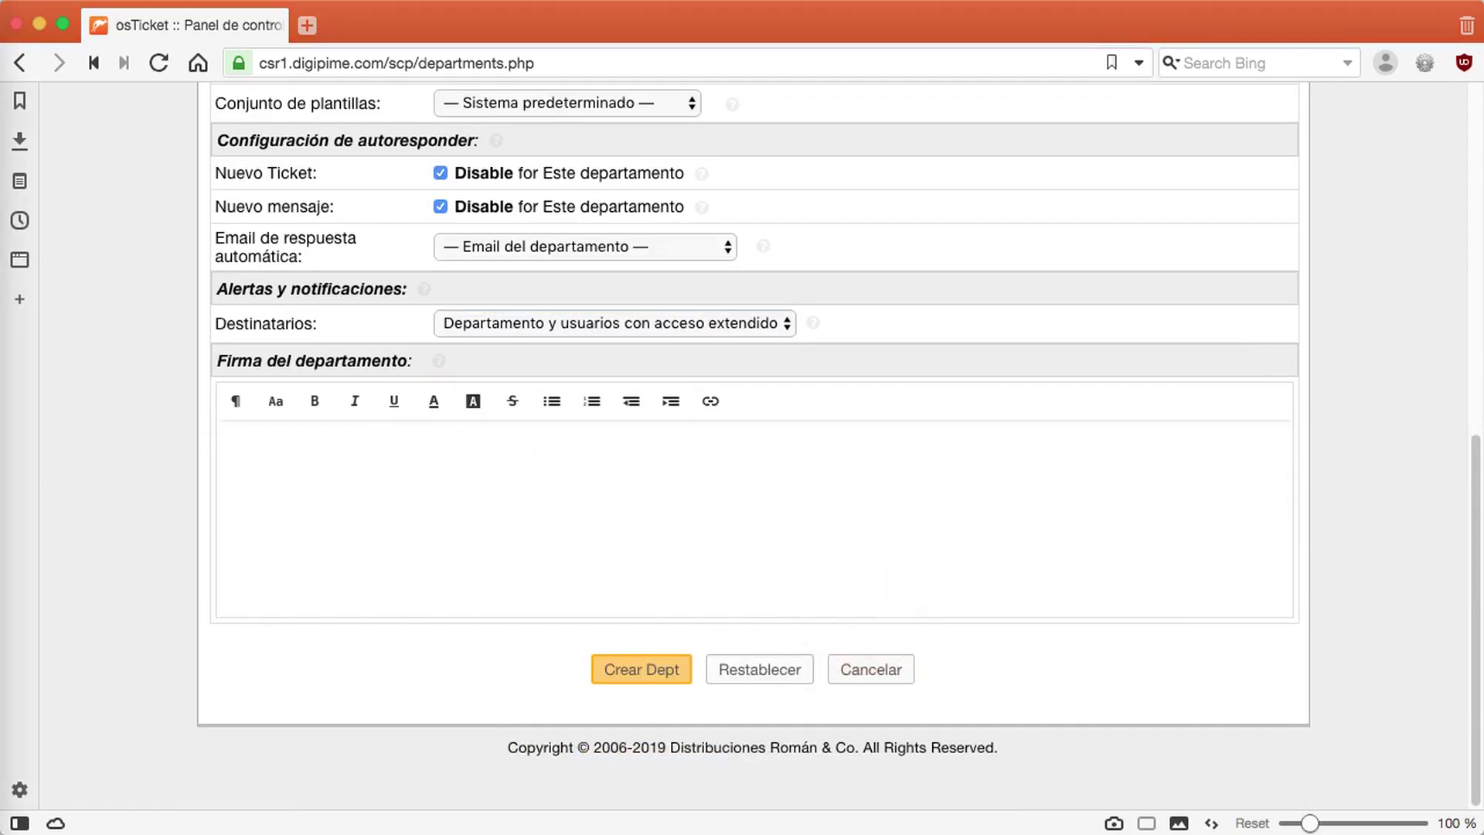
{"action": "left_click", "coordinate": [418, 499]}
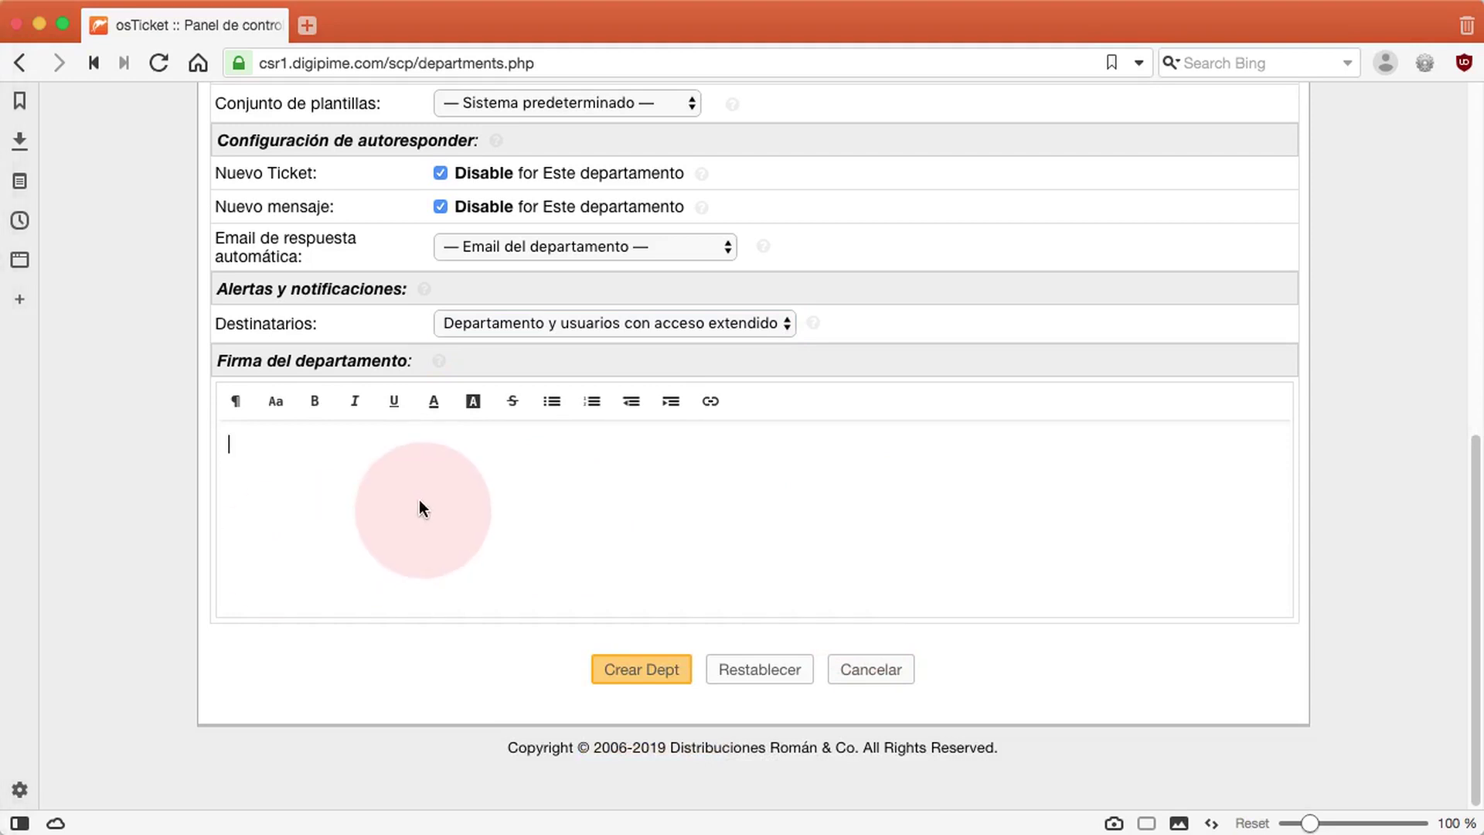
{"action": "type", "text": "Distribuciones Román & Co. Departamento de Marketing"}
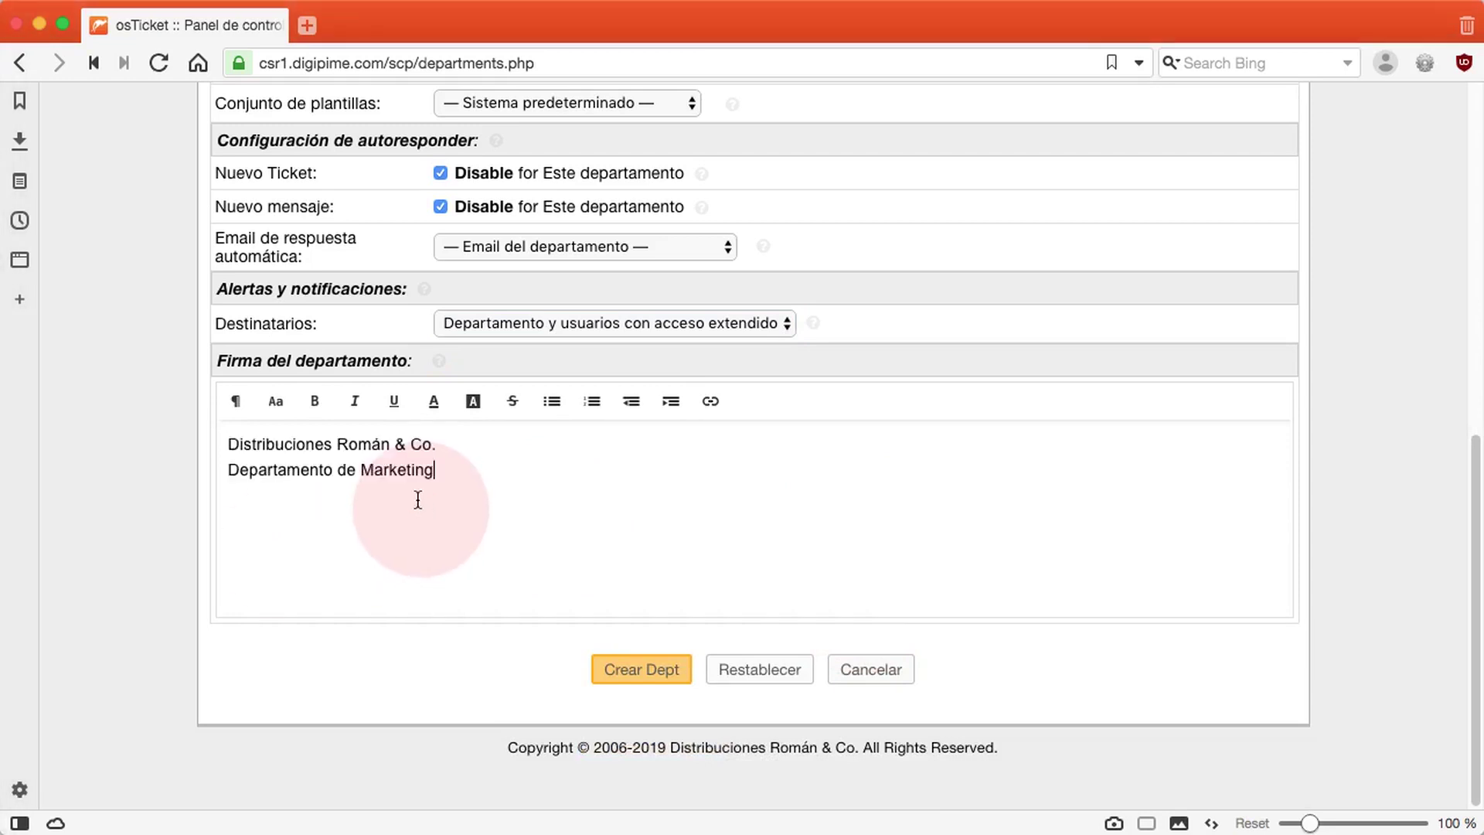
{"action": "left_click", "coordinate": [645, 678]}
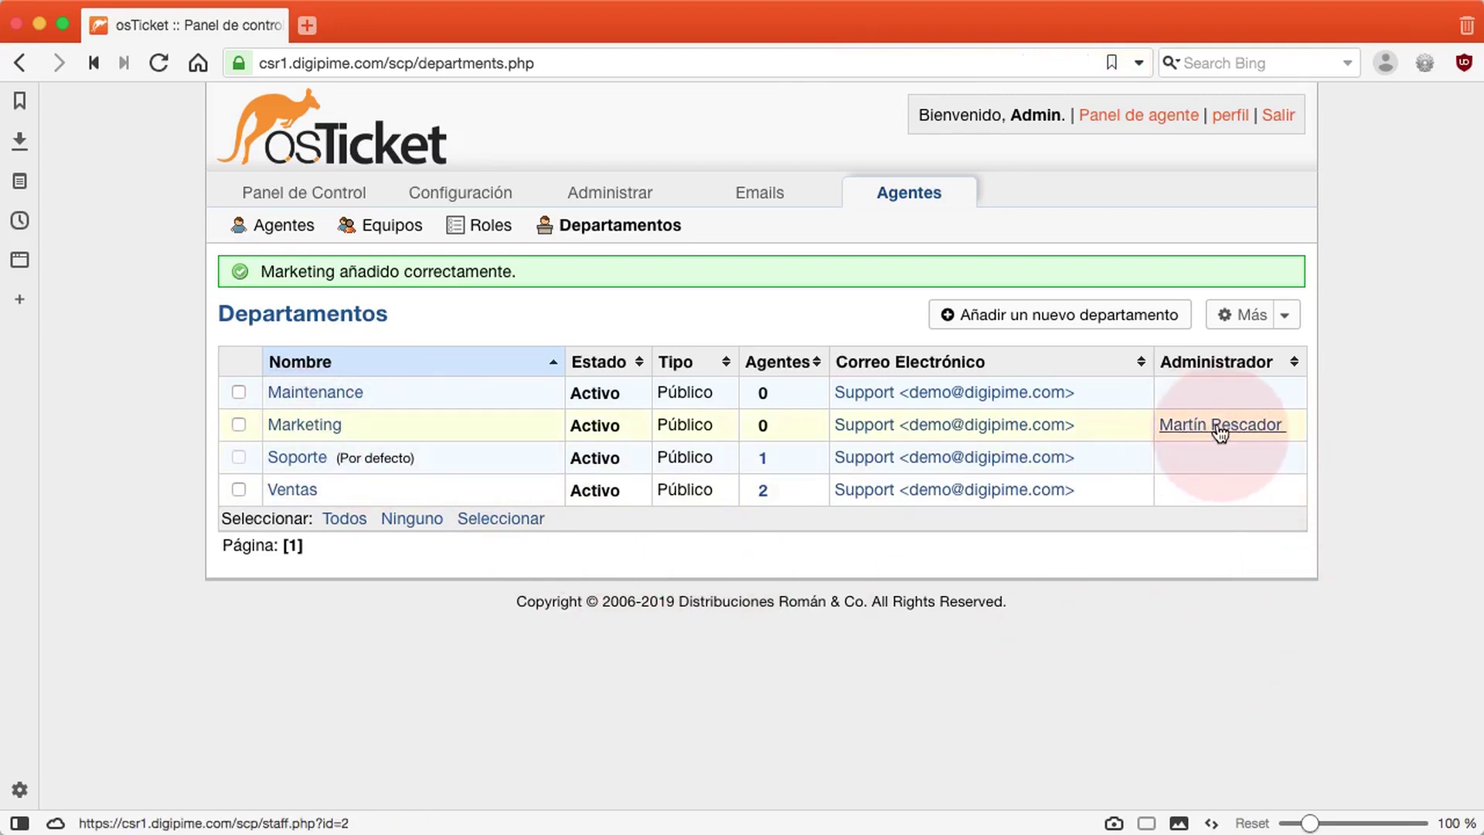
Open the Marketing department's access settings and check which agents can be given extended access.
{"action": "left_click", "coordinate": [287, 425]}
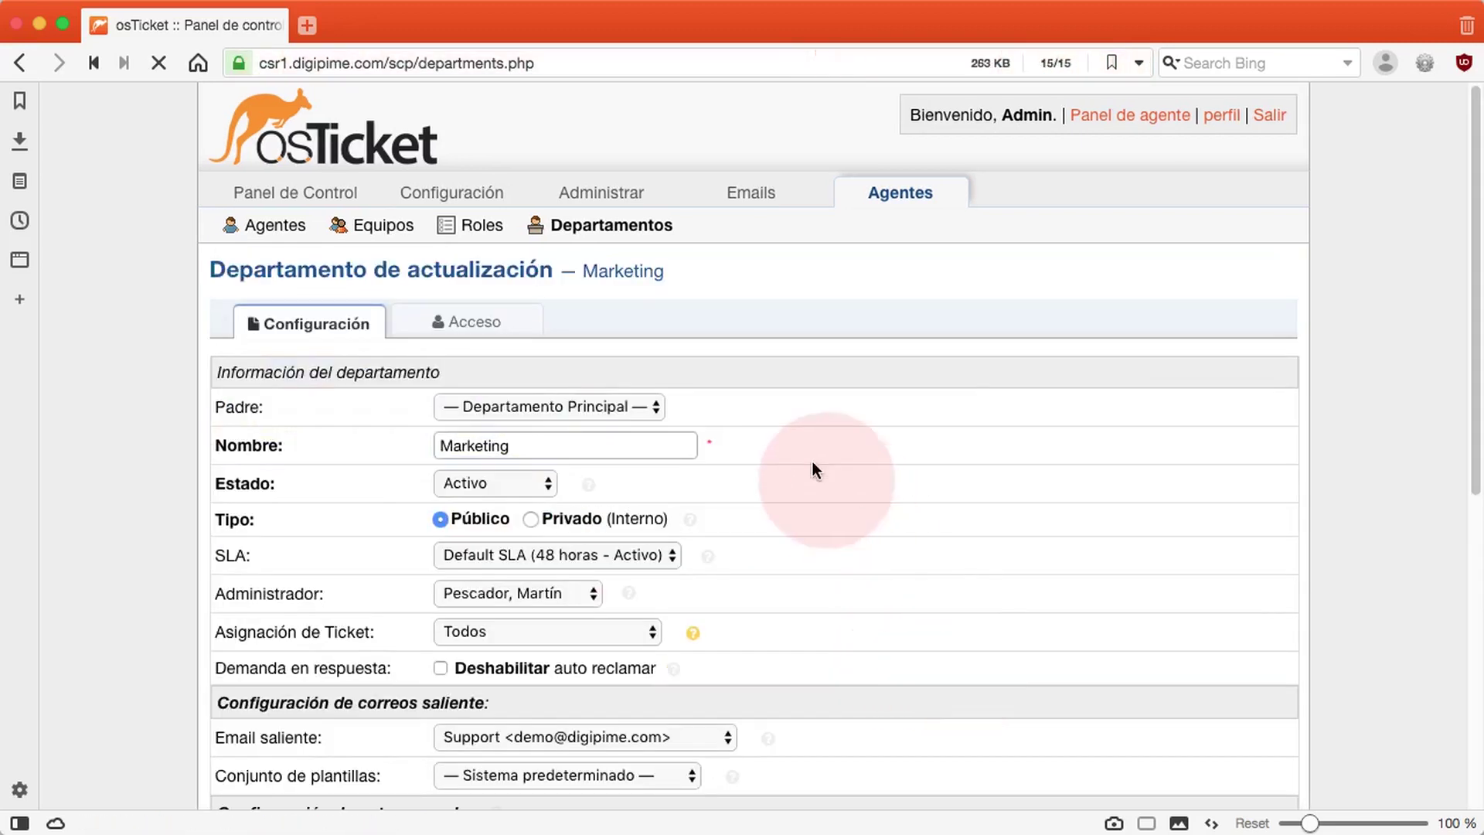
{"action": "left_click", "coordinate": [487, 324]}
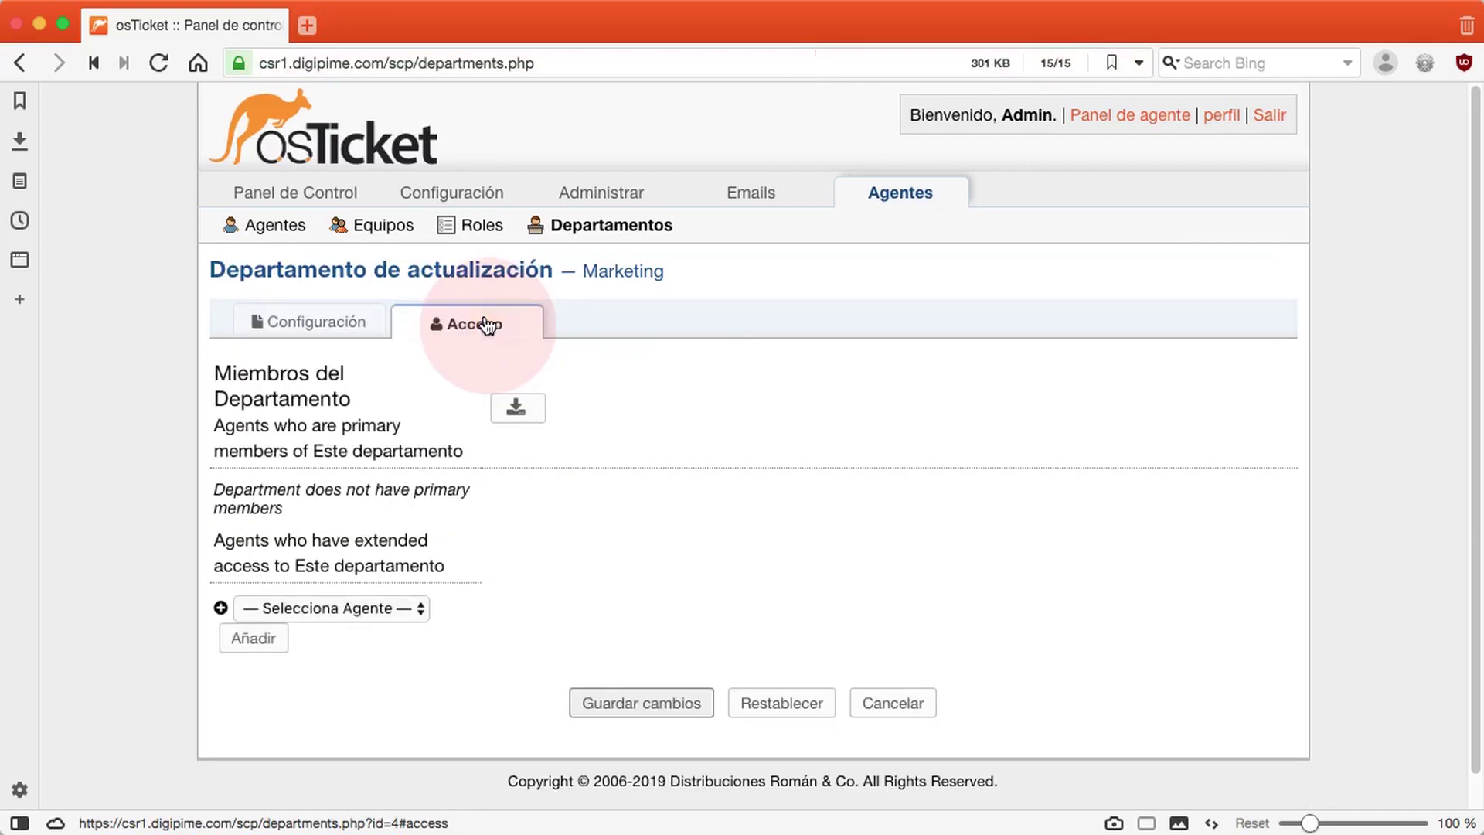
{"action": "left_click", "coordinate": [355, 610]}
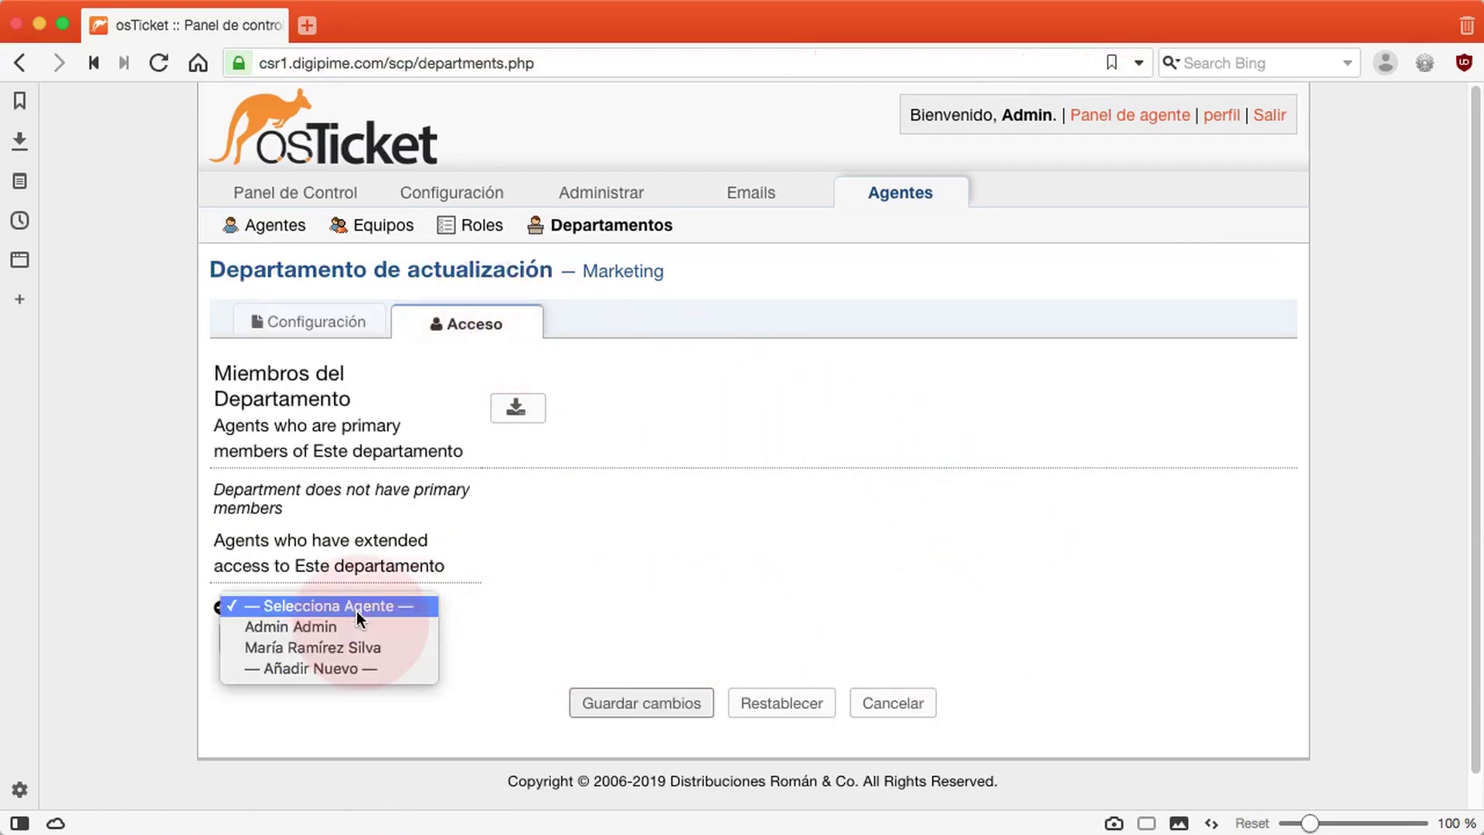
{"action": "left_click", "coordinate": [581, 609]}
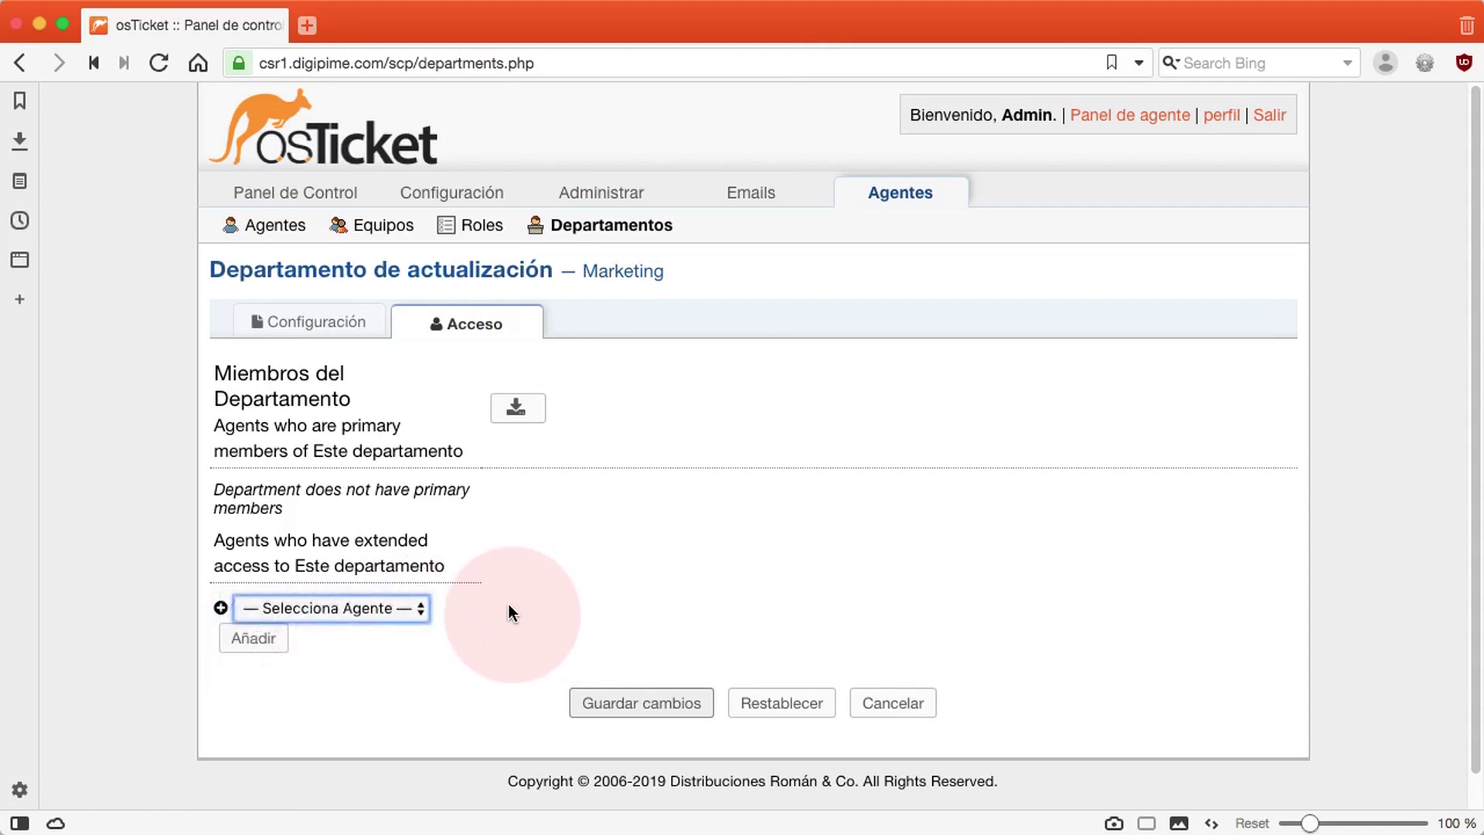
Add the non-administrator agent to those with extended access to the Marketing department.
{"action": "left_click", "coordinate": [337, 607]}
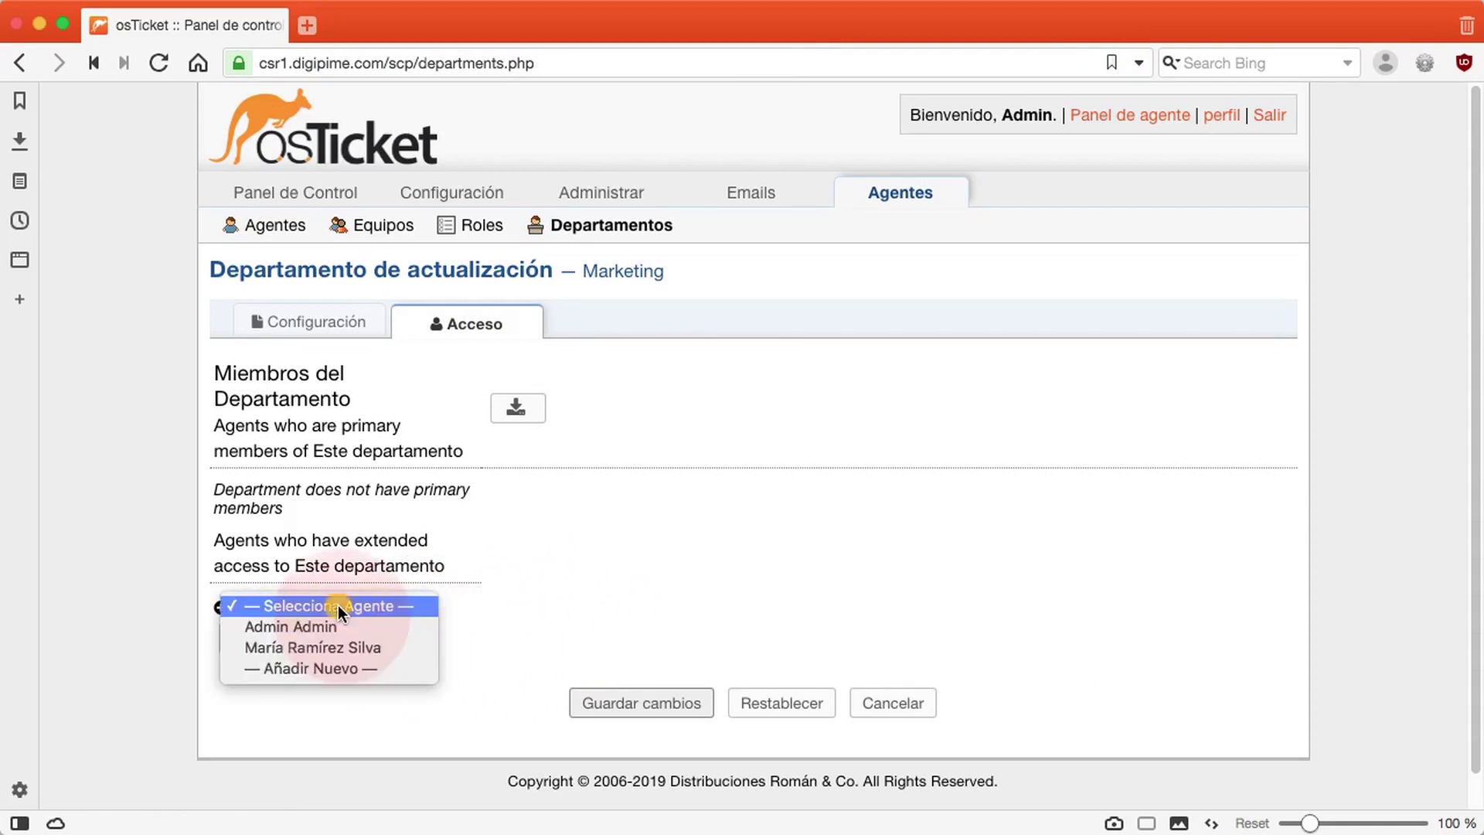
{"action": "left_click", "coordinate": [343, 648]}
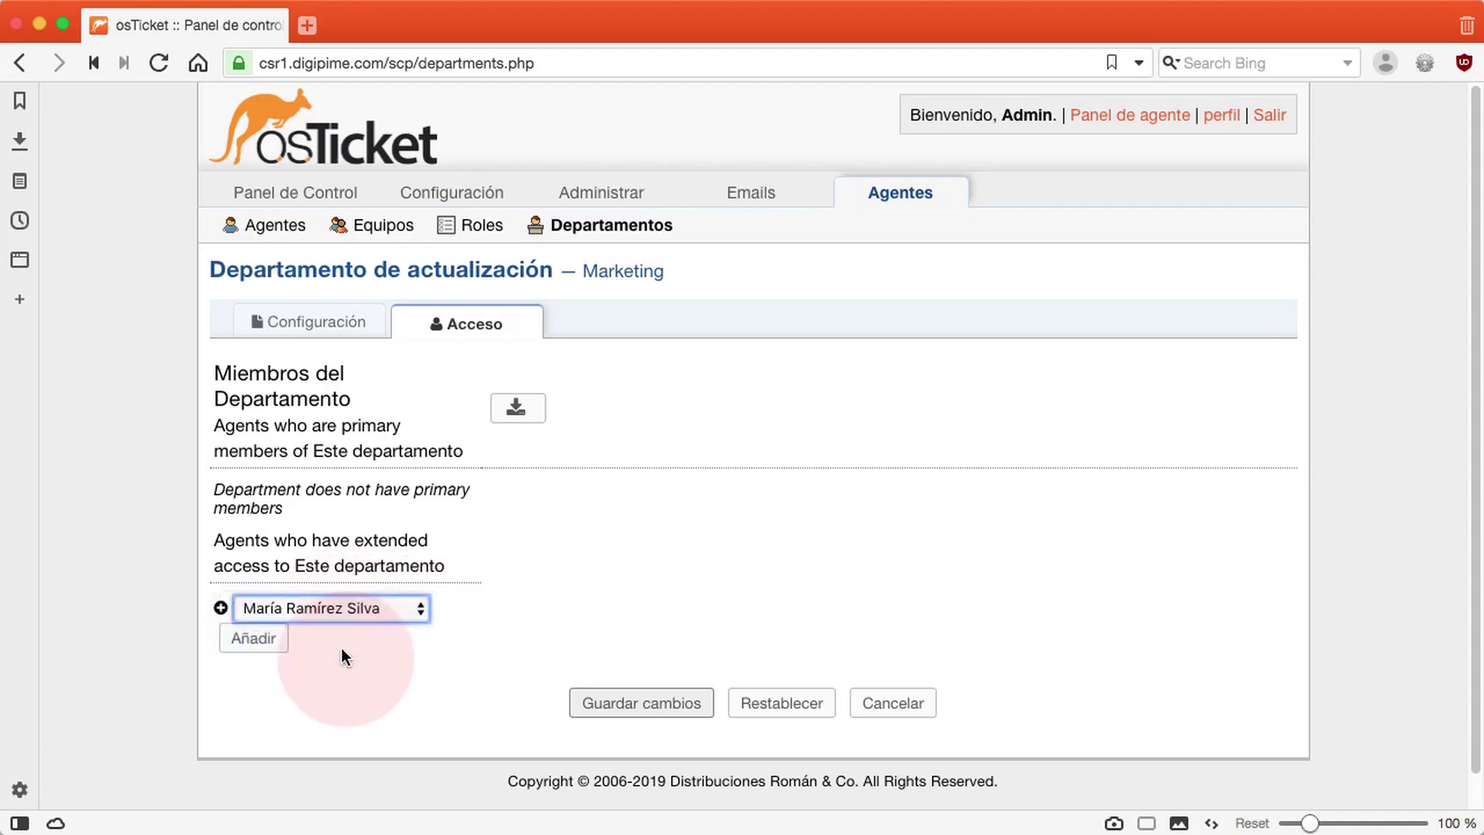
{"action": "left_click", "coordinate": [250, 640]}
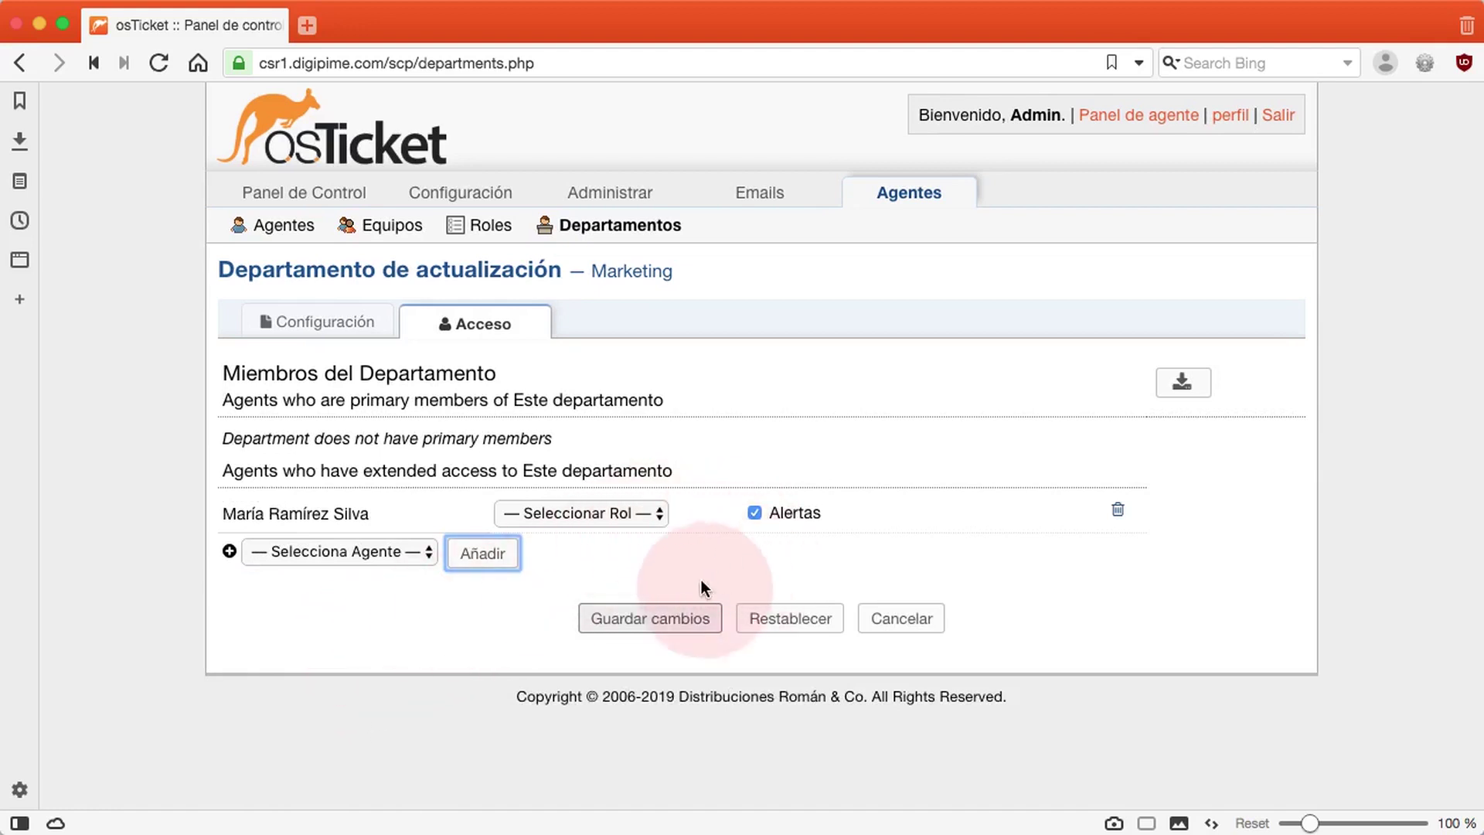
{"action": "left_click", "coordinate": [648, 615]}
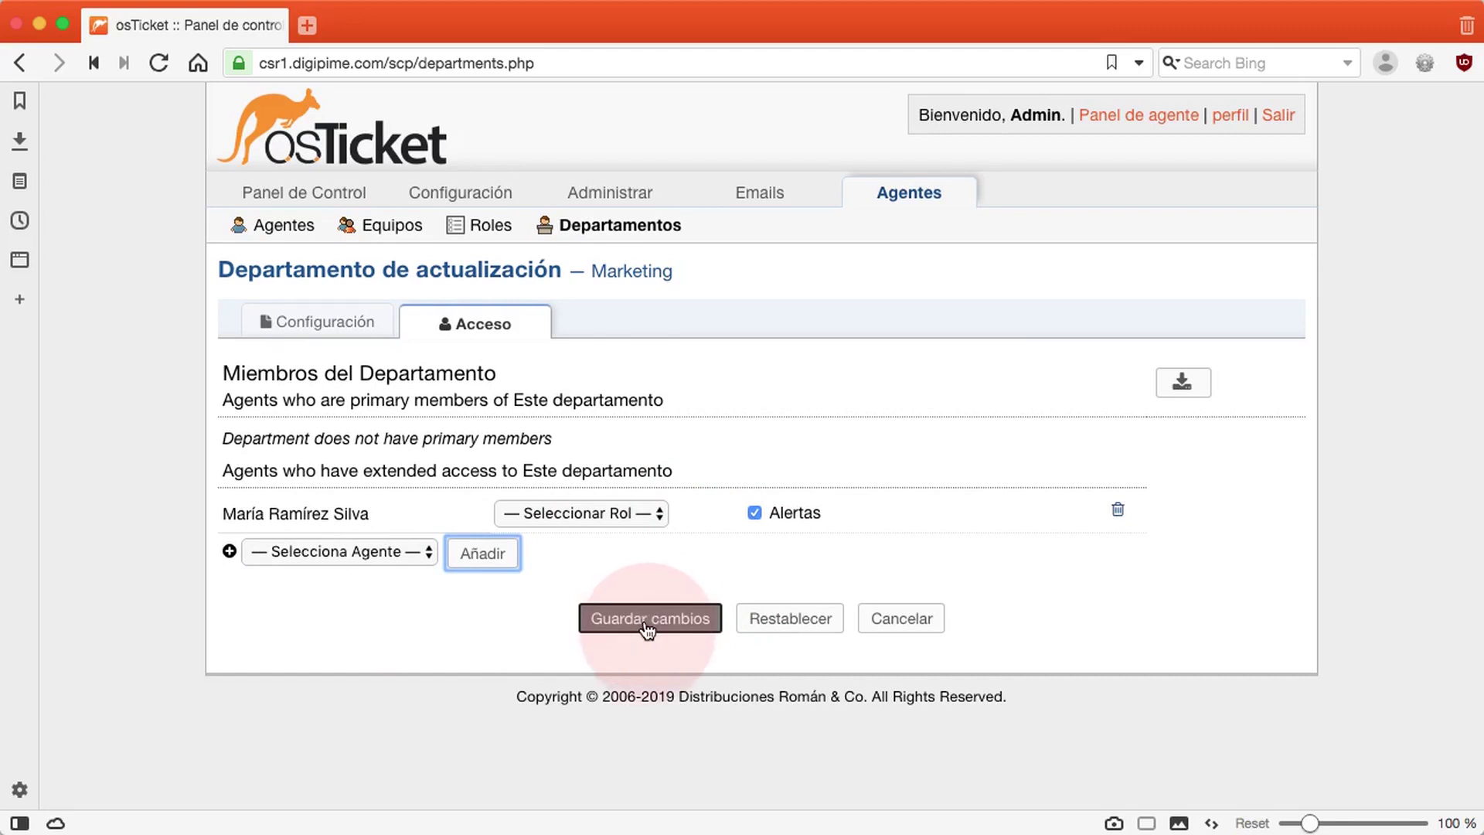
Save the added agent's extended access to the department with the View only role, and log out of the admin account.
{"action": "left_click", "coordinate": [639, 512]}
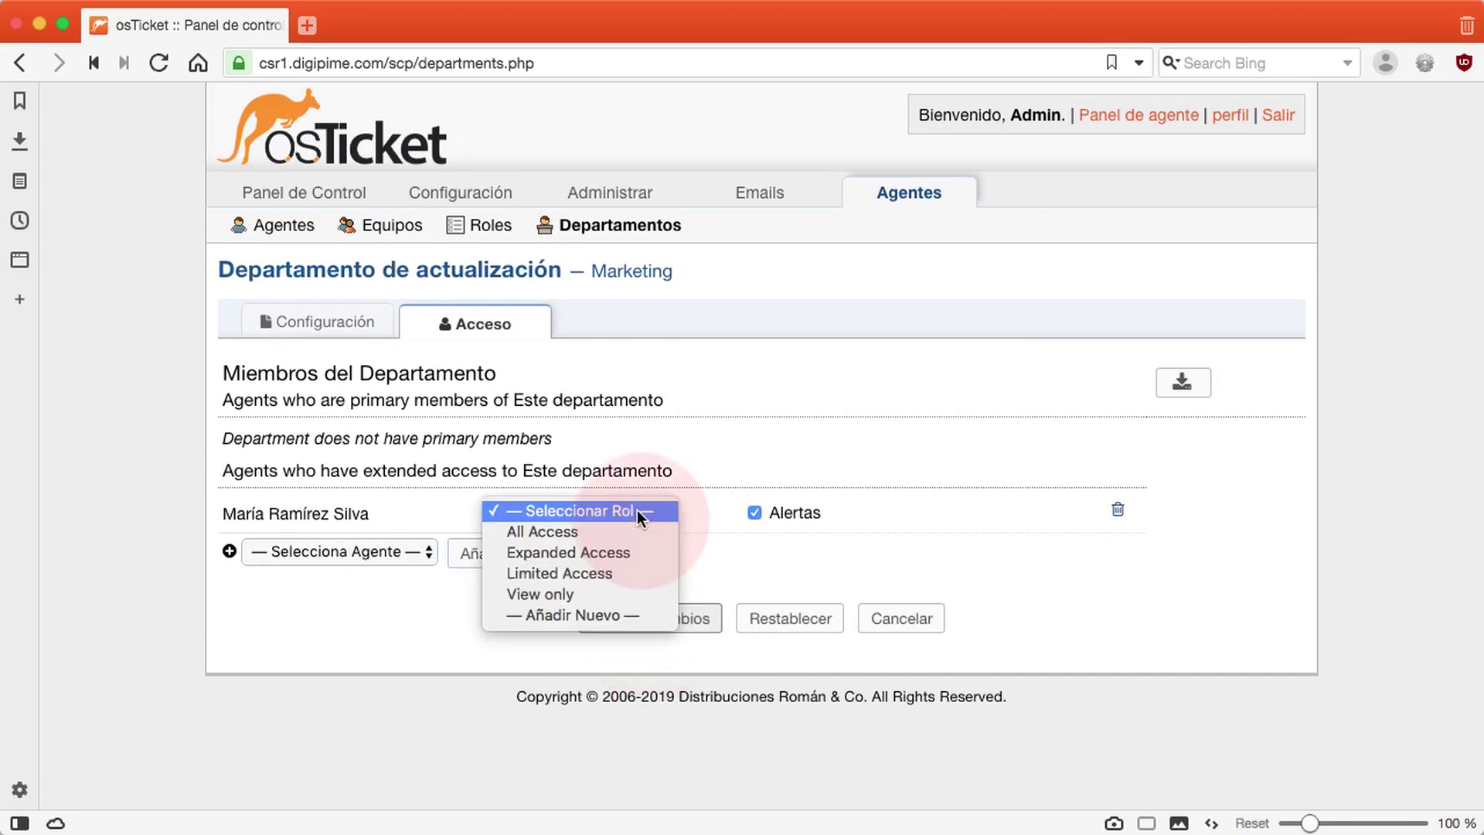
{"action": "left_click", "coordinate": [635, 592]}
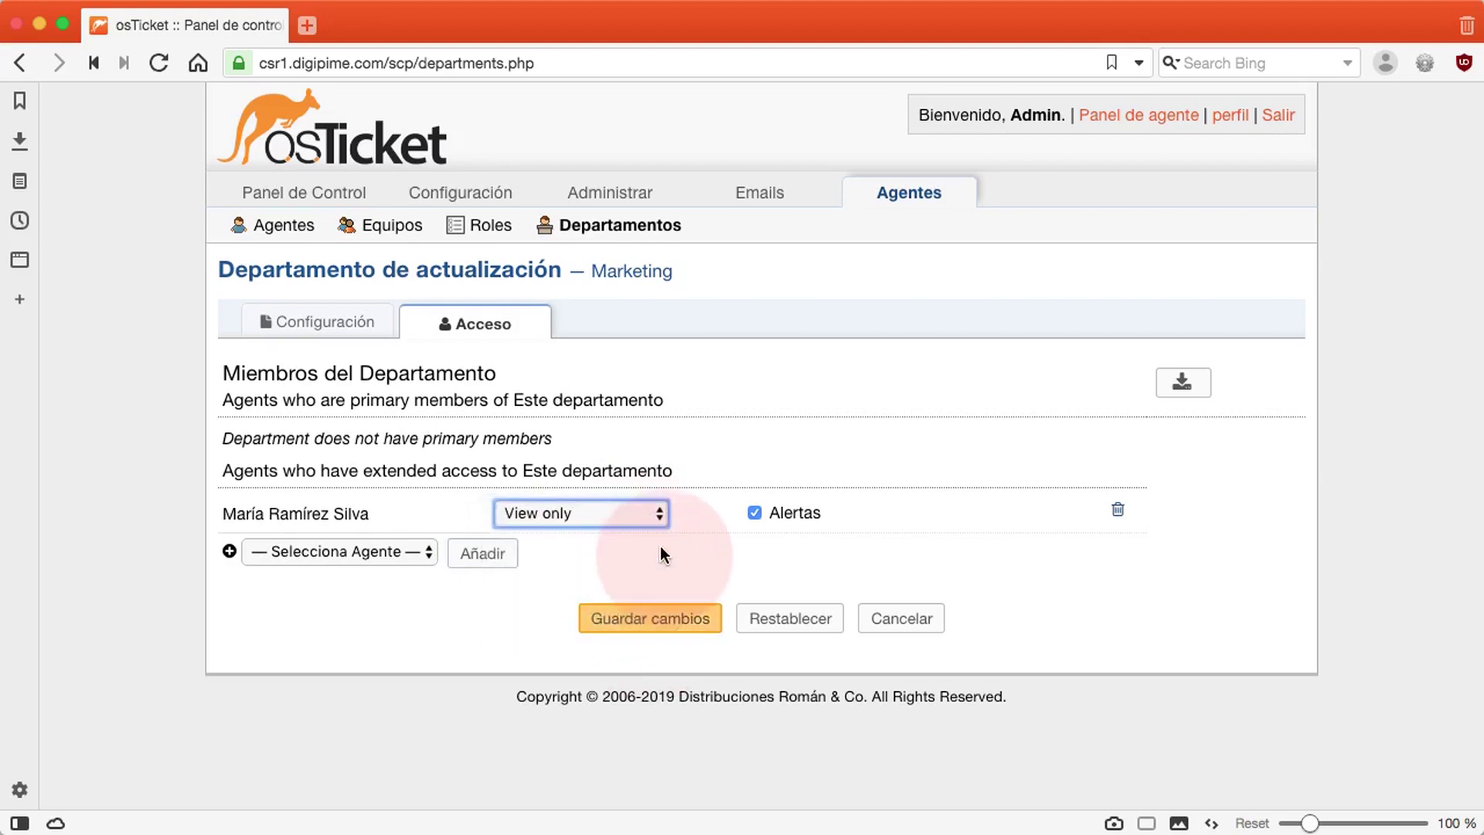
{"action": "left_click", "coordinate": [672, 617]}
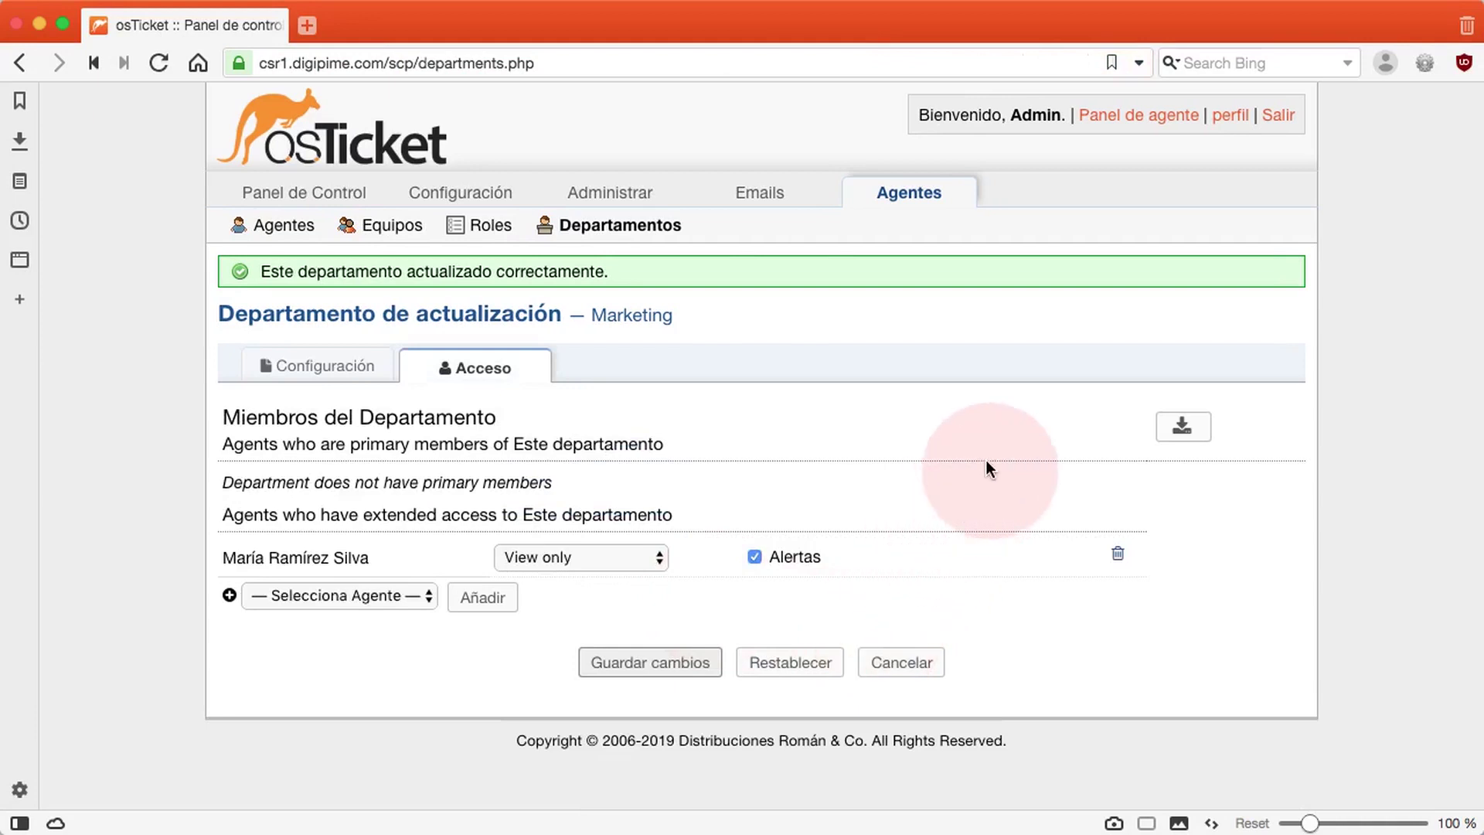
{"action": "left_click", "coordinate": [1285, 117]}
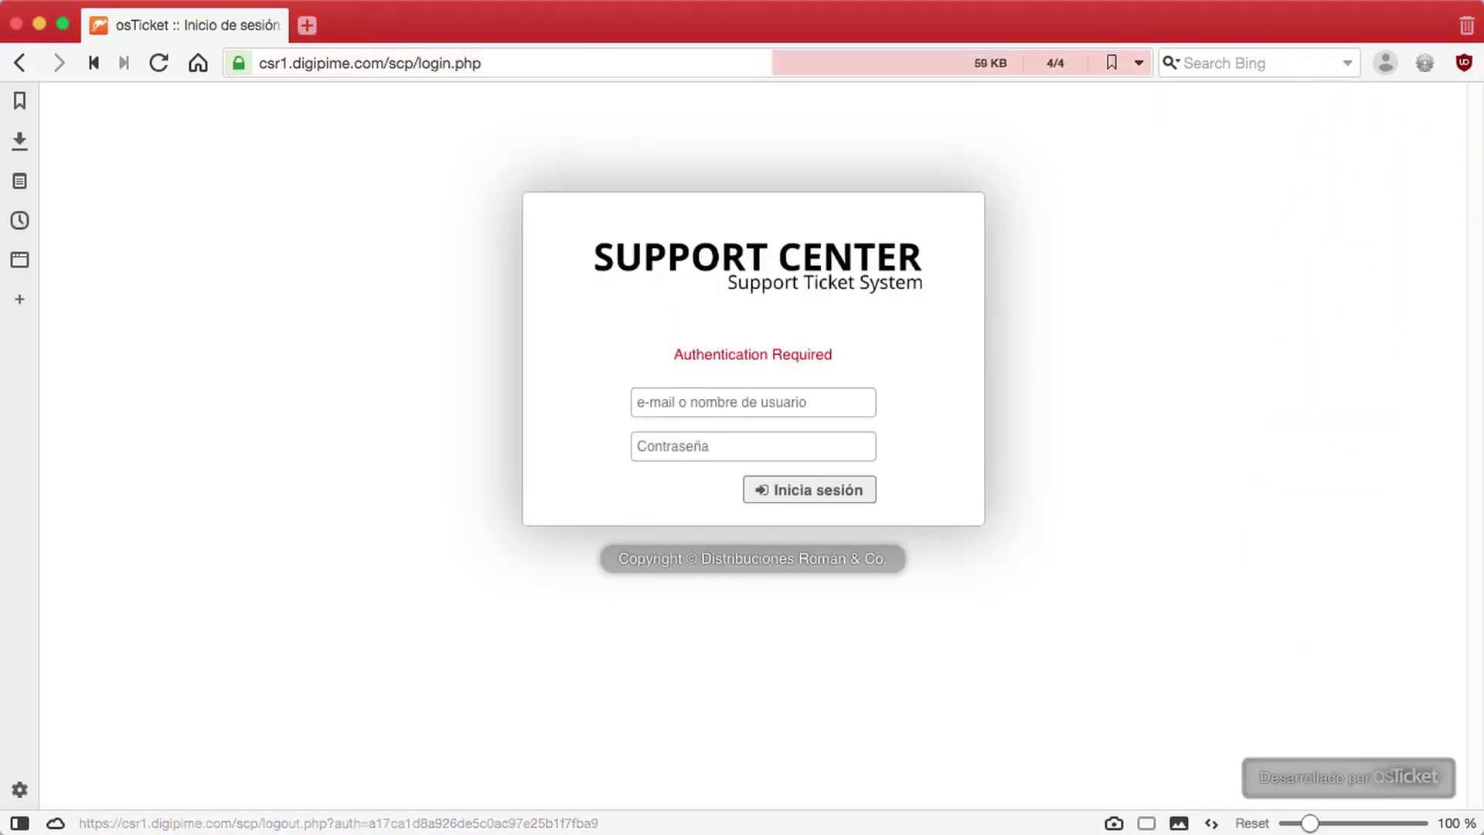